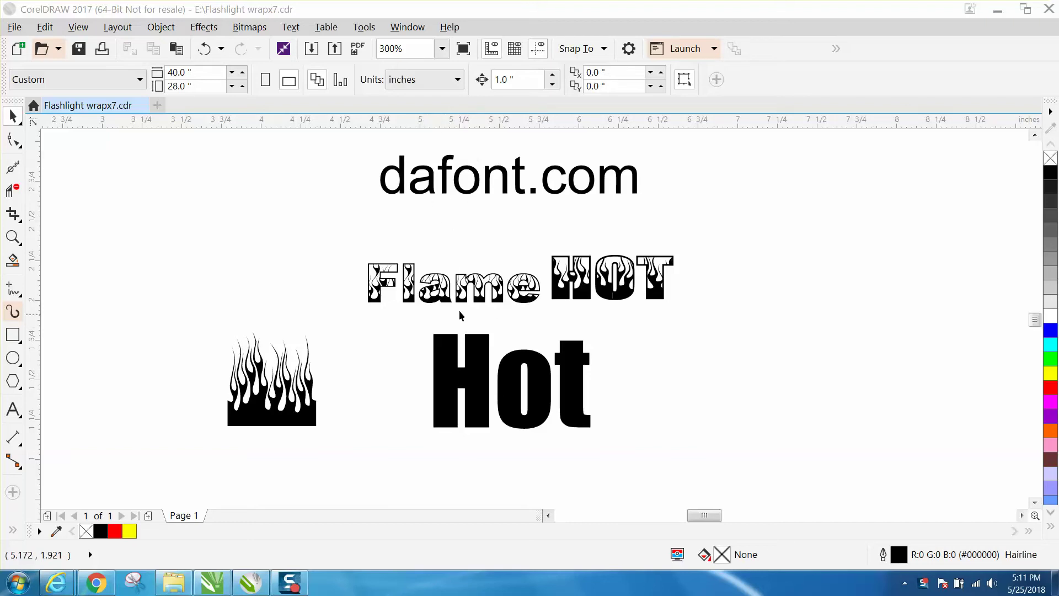
Add the sample text 'abcdABCD' to the left of 'Flame HOT'
{"action": "key", "text": "z"}
{"action": "left_click_drag", "start_coordinate": [348, 254], "coordinate": [567, 317]}
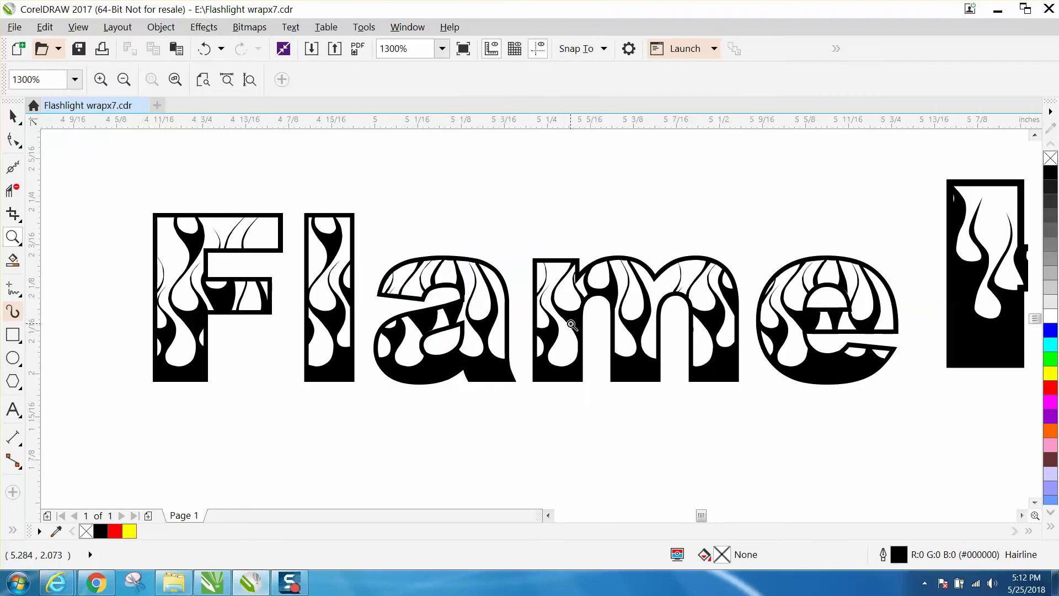
{"action": "right_click", "coordinate": [307, 281]}
{"action": "right_click", "coordinate": [425, 308]}
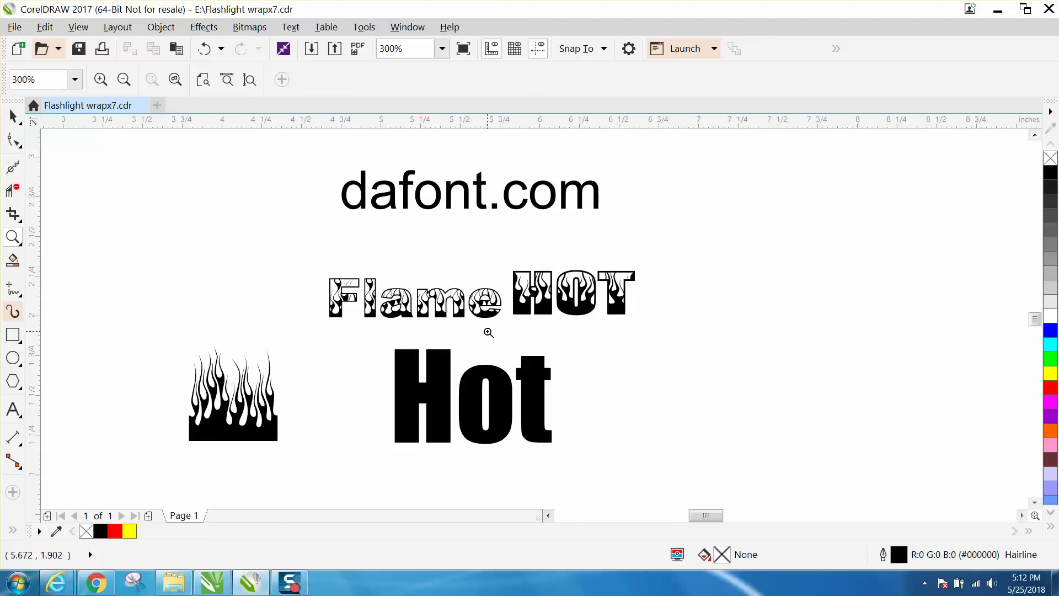
{"action": "key", "text": "F8"}
{"action": "left_click", "coordinate": [101, 288]}
{"action": "type", "text": "a"}
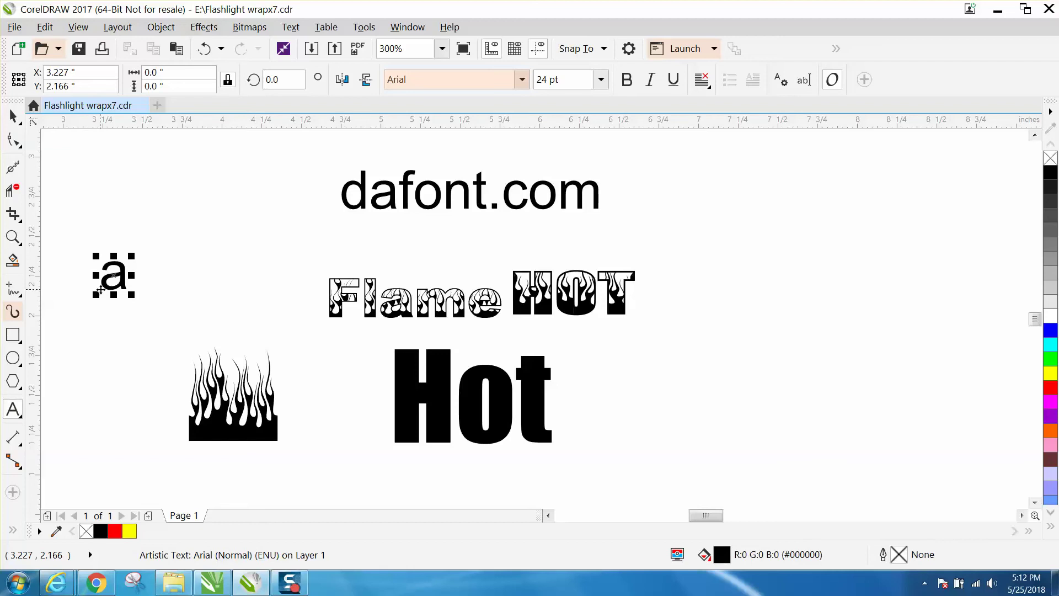
{"action": "type", "text": "bcd"}
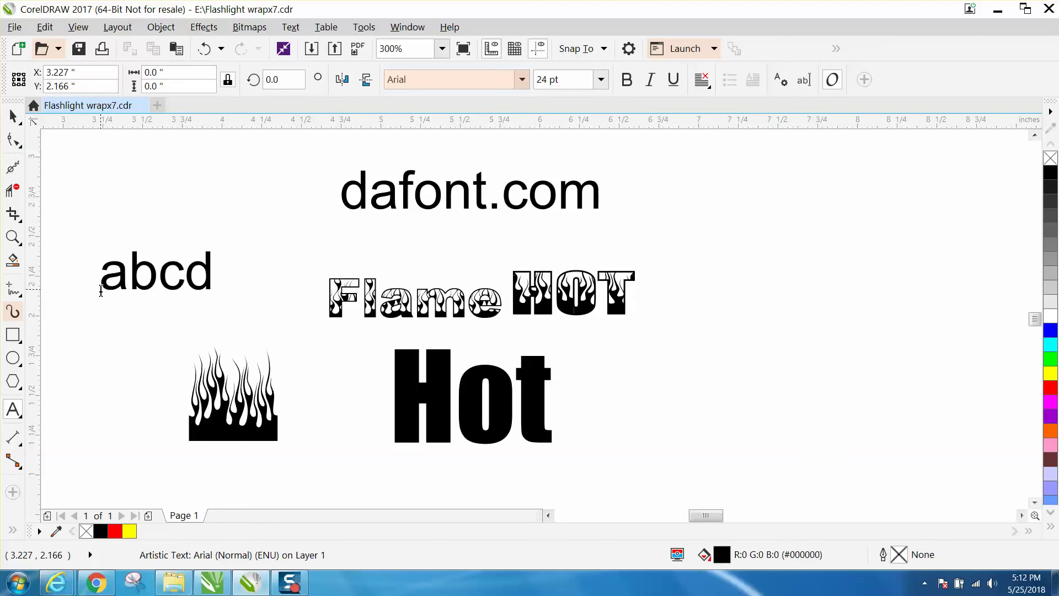
{"action": "type", "text": "A"}
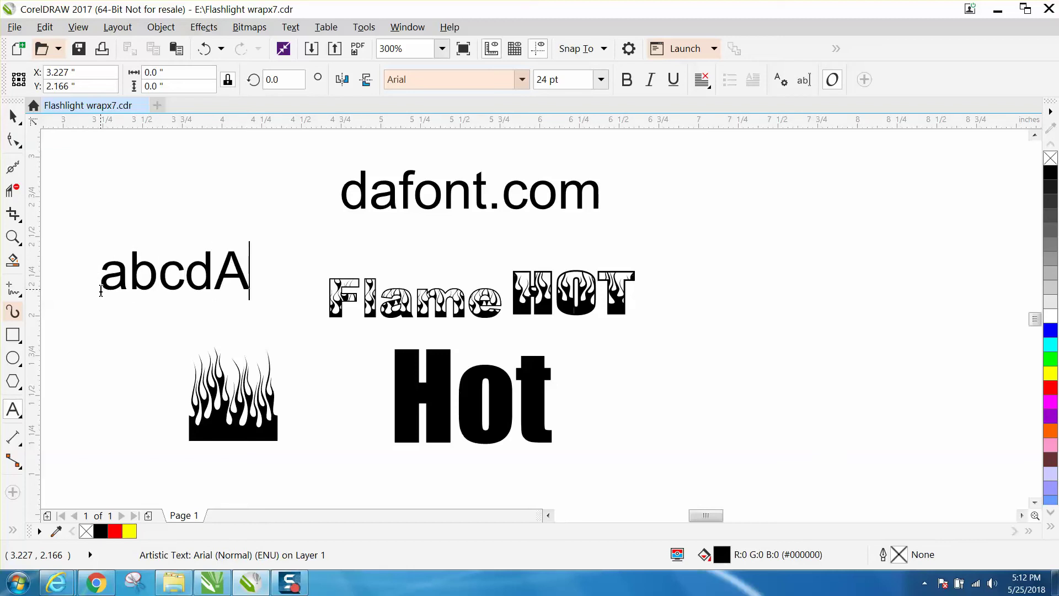
{"action": "type", "text": "BC"}
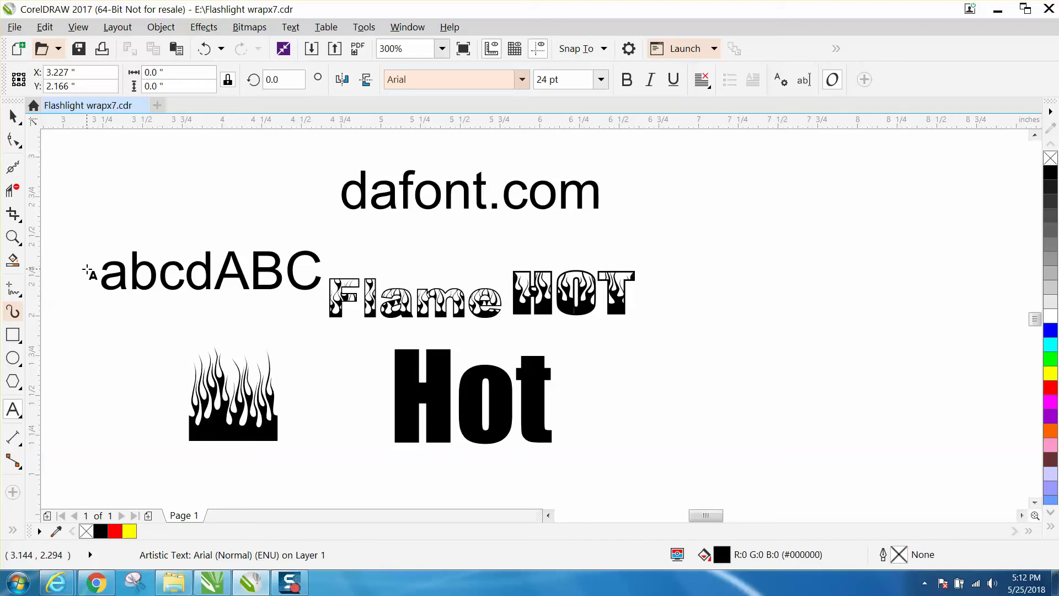
{"action": "type", "text": "D"}
{"action": "left_click", "coordinate": [12, 116]}
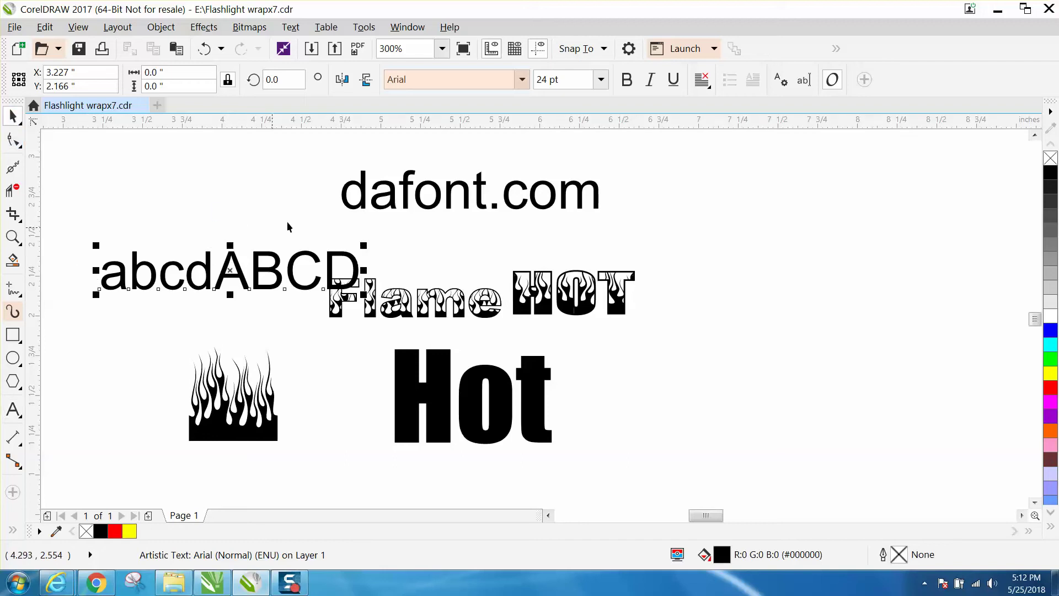
Set the sample text in J-Flames and move it above dafont.com
{"action": "left_click", "coordinate": [522, 79]}
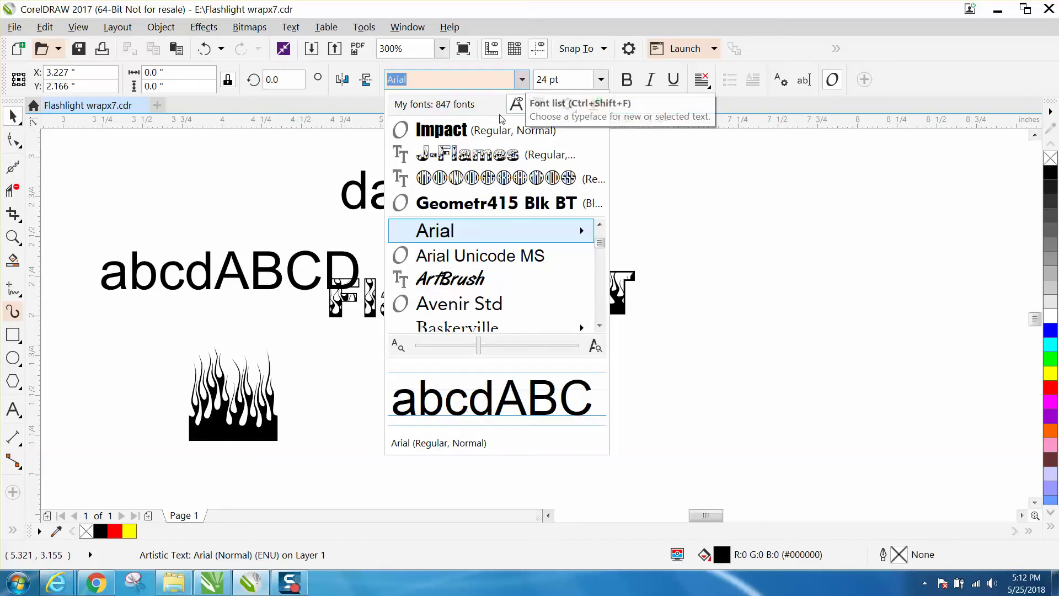
{"action": "left_click", "coordinate": [480, 155]}
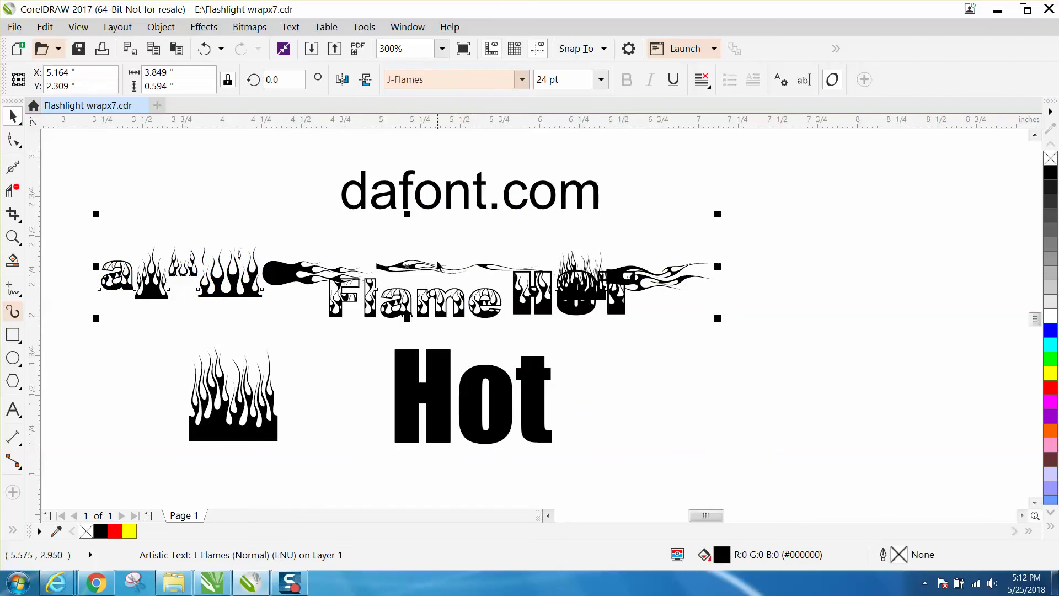
{"action": "scroll", "coordinate": [425, 259], "scroll_direction": "down", "scroll_amount": 2}
{"action": "scroll", "coordinate": [425, 259], "scroll_direction": "down", "scroll_amount": 1}
{"action": "left_click_drag", "start_coordinate": [425, 259], "coordinate": [460, 191]}
{"action": "left_click", "coordinate": [19, 242]}
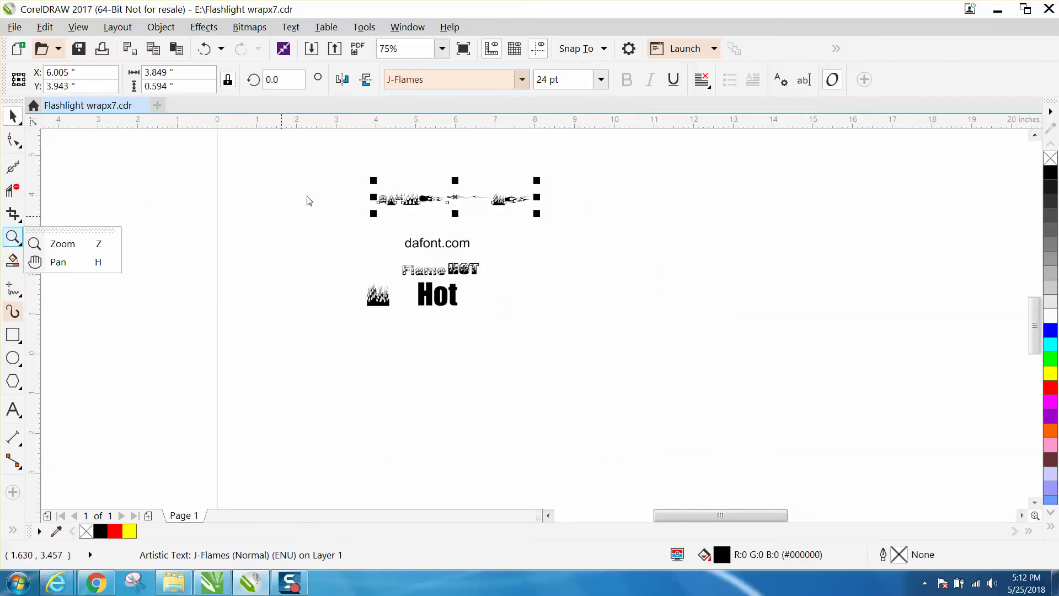
{"action": "left_click", "coordinate": [62, 243]}
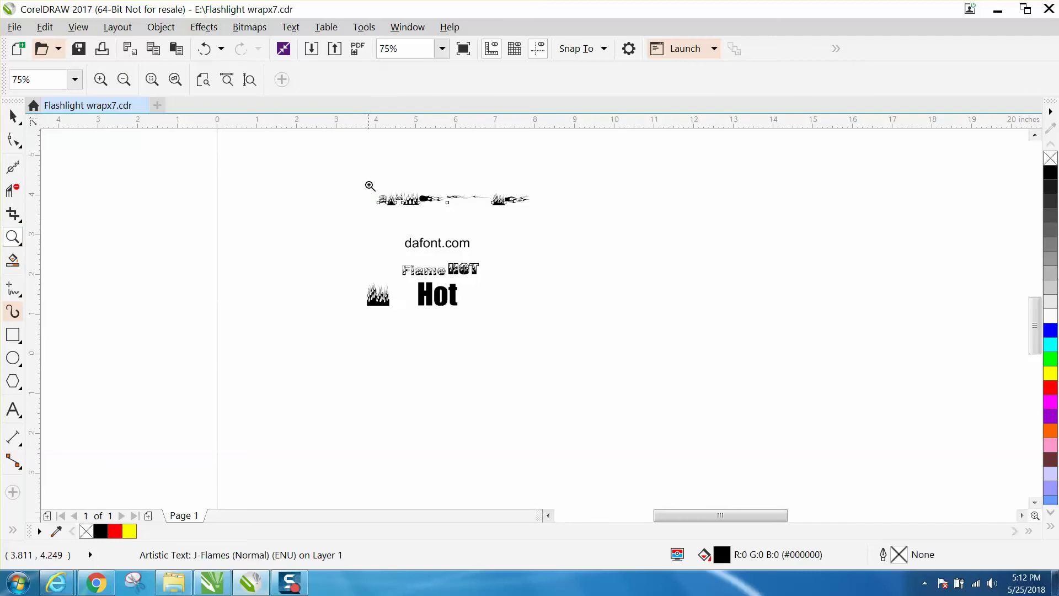
{"action": "left_click_drag", "start_coordinate": [369, 184], "coordinate": [554, 237]}
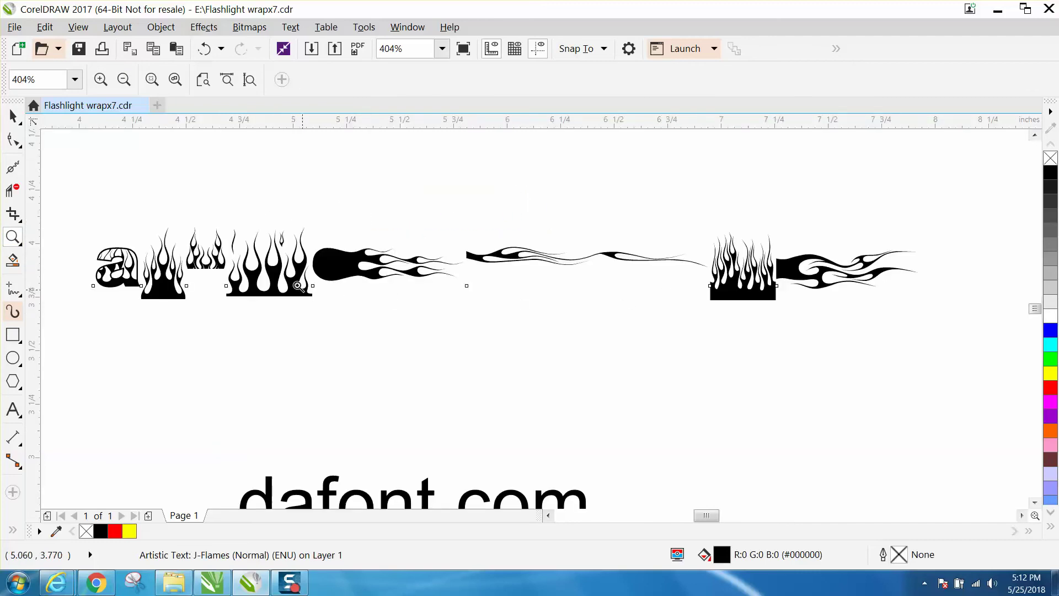
{"action": "right_click", "coordinate": [256, 284]}
{"action": "left_click", "coordinate": [12, 115]}
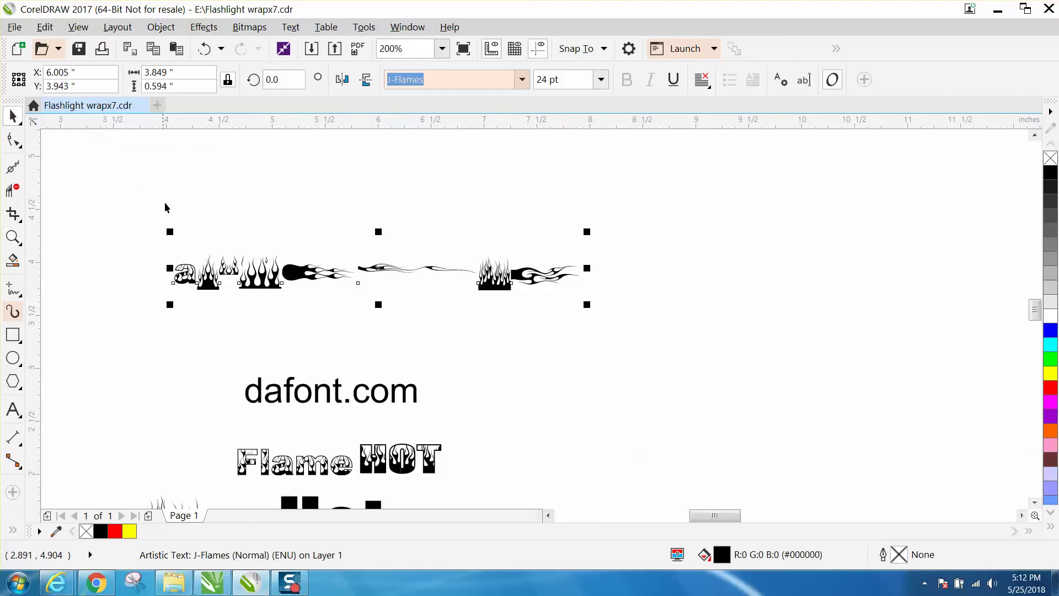
{"action": "left_click", "coordinate": [275, 246]}
{"action": "scroll", "coordinate": [275, 246], "scroll_direction": "down", "scroll_amount": 2}
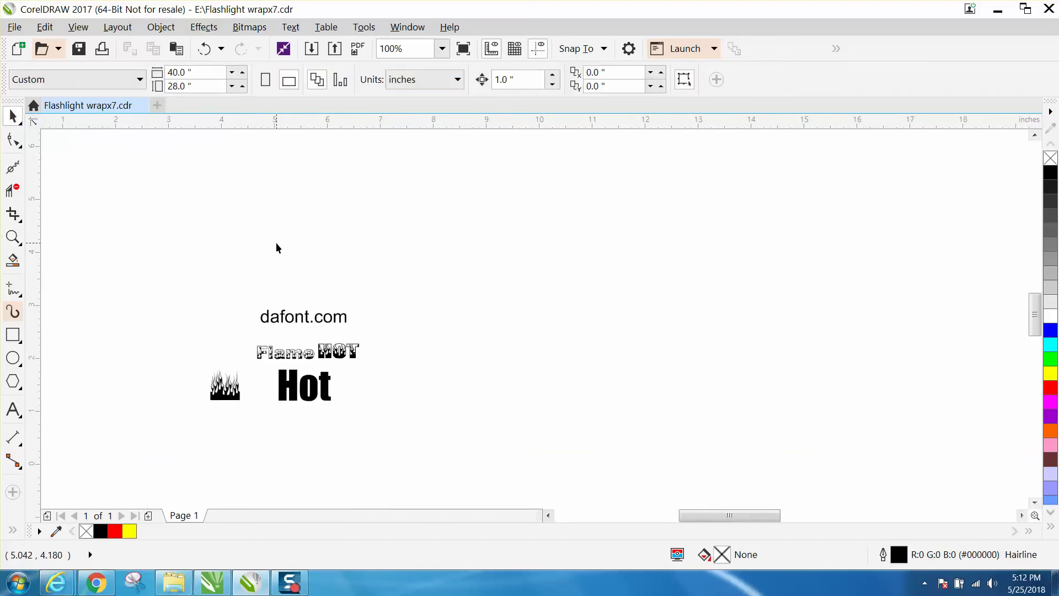
{"action": "left_click", "coordinate": [12, 237]}
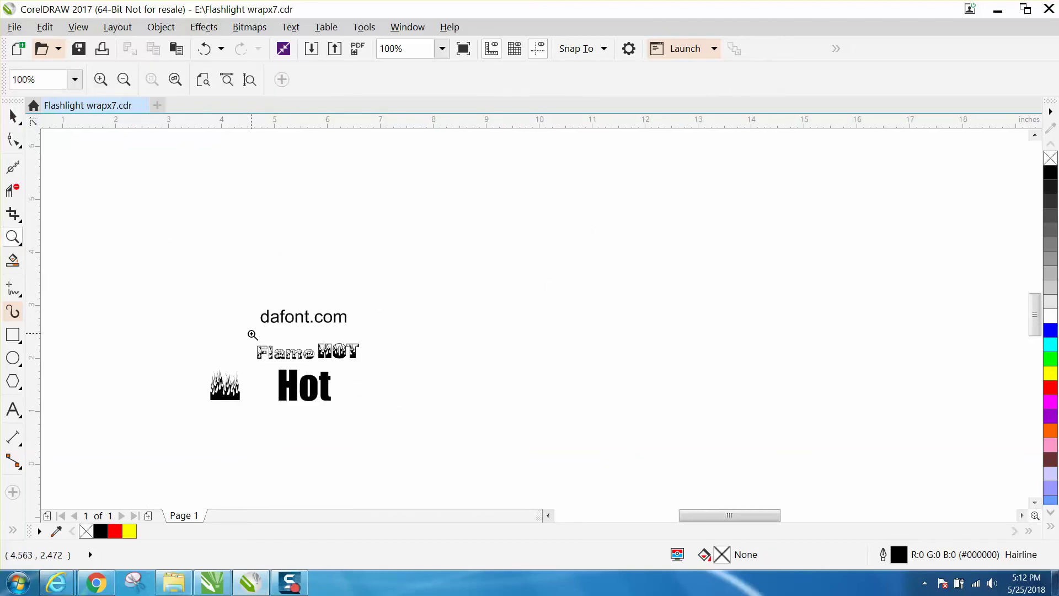
{"action": "left_click_drag", "start_coordinate": [252, 336], "coordinate": [411, 386]}
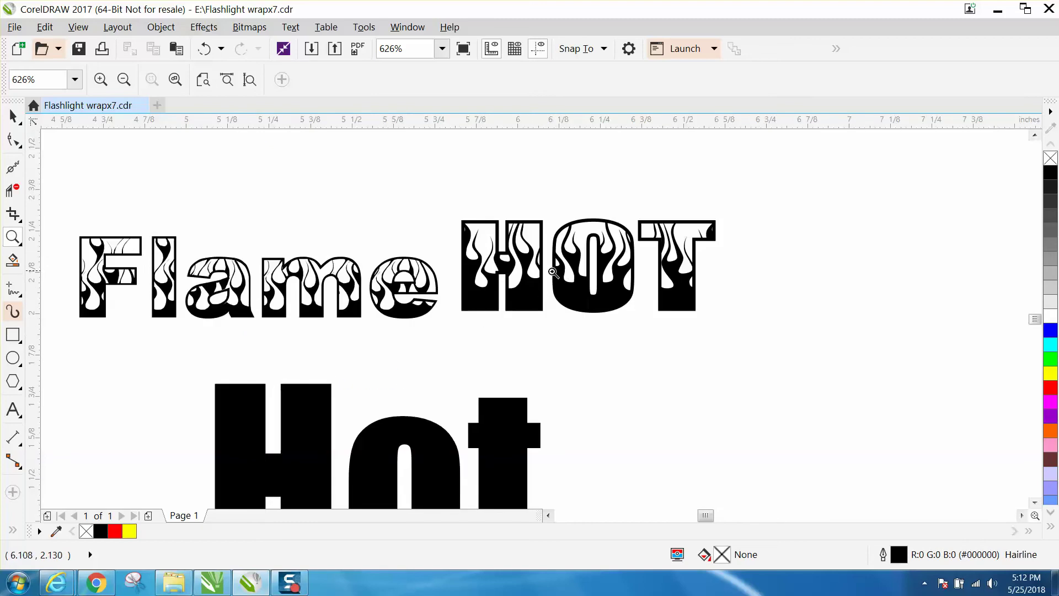
{"action": "scroll", "coordinate": [424, 284], "scroll_direction": "down", "scroll_amount": 2}
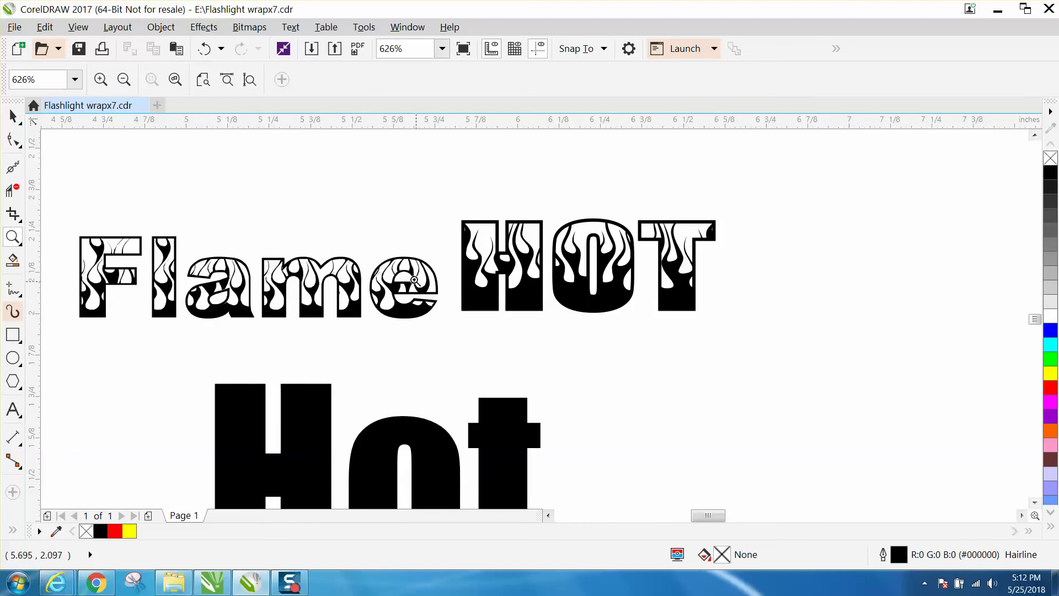
{"action": "key", "text": "space"}
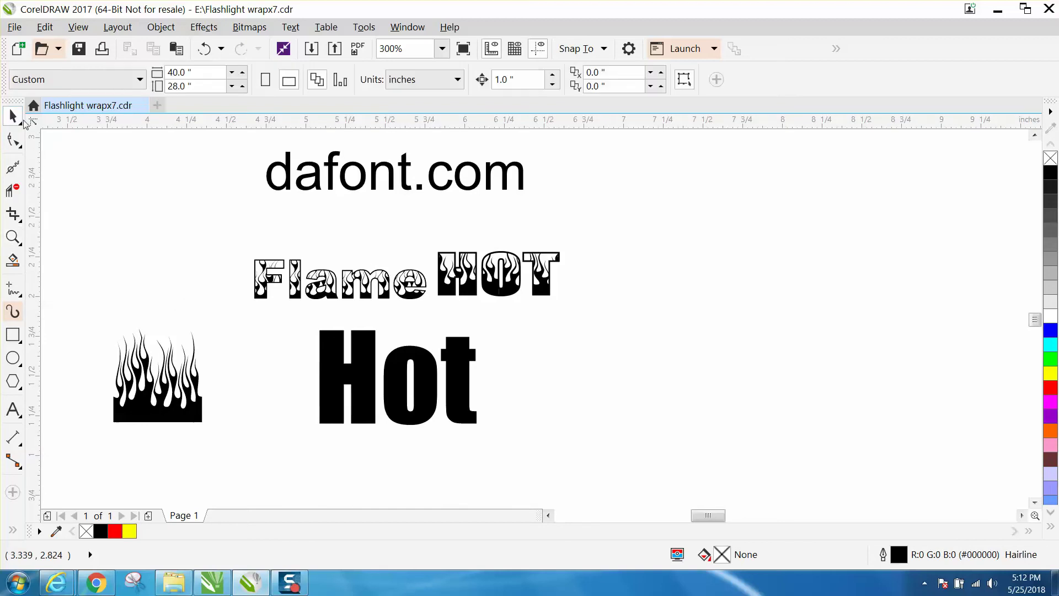
{"action": "left_click", "coordinate": [367, 347]}
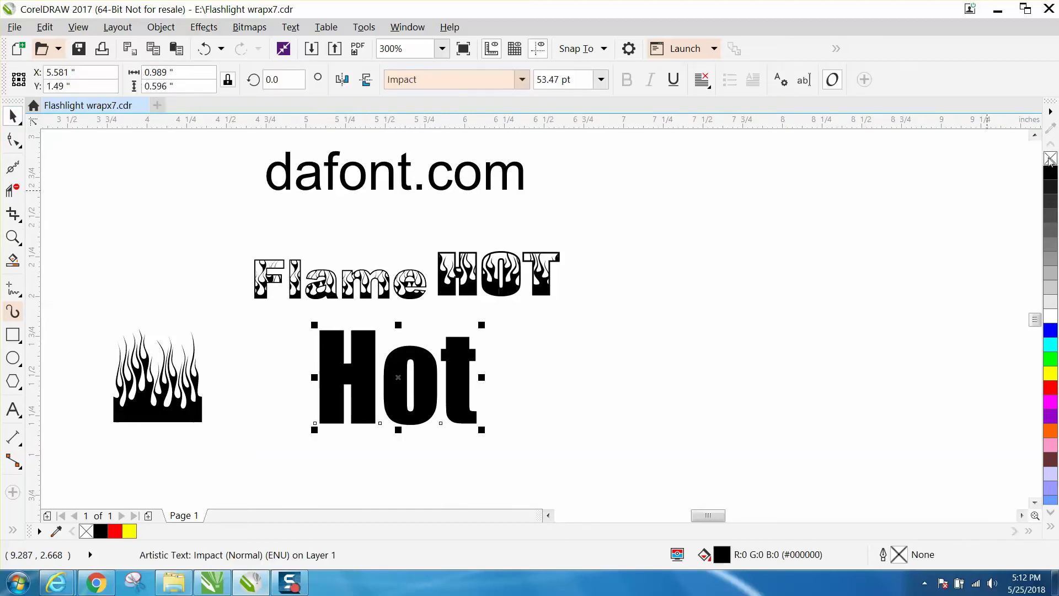
Give 'Hot' no fill and a red outline, then convert it to curves
{"action": "left_click", "coordinate": [1049, 159]}
{"action": "right_click", "coordinate": [1052, 389]}
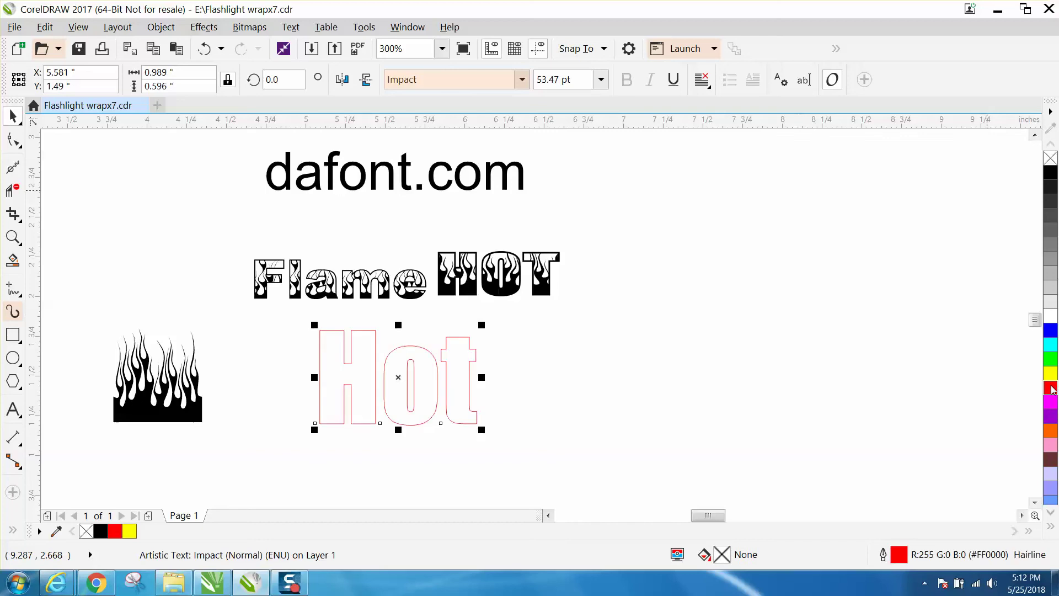
{"action": "left_click", "coordinate": [162, 33]}
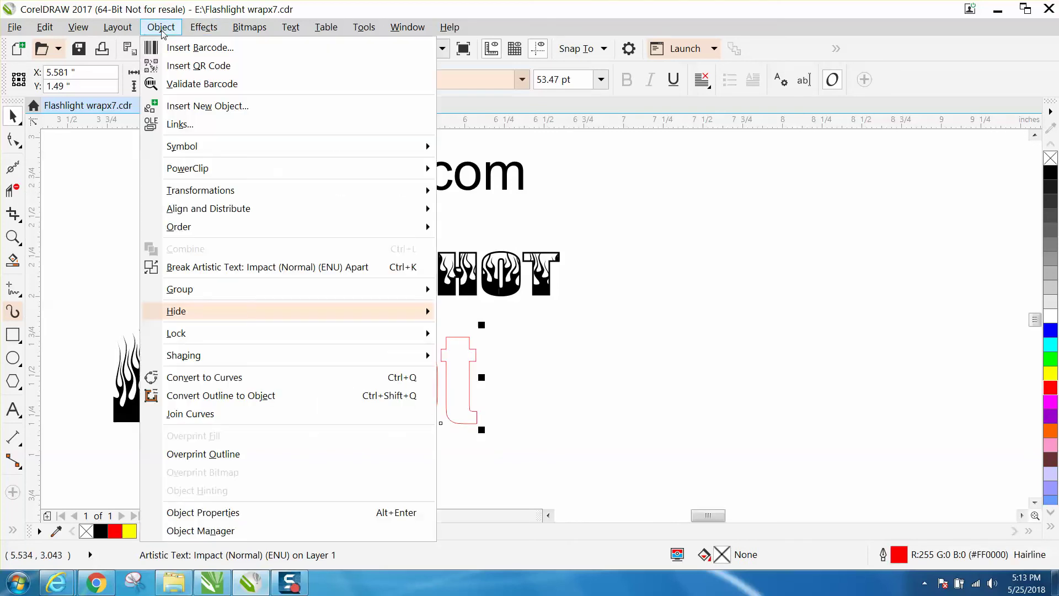
{"action": "left_click", "coordinate": [219, 380]}
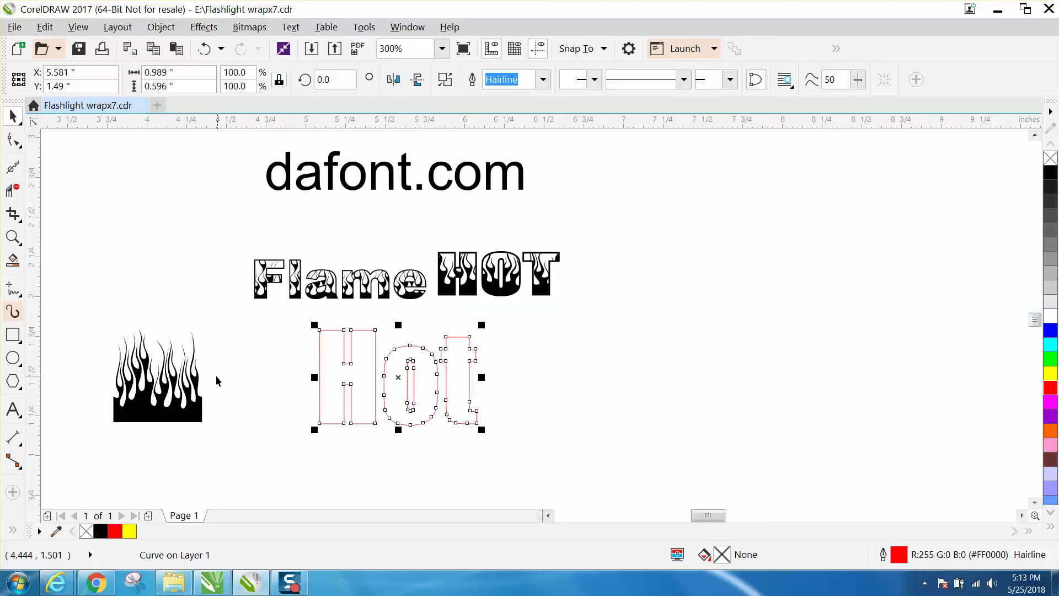
{"action": "left_click", "coordinate": [178, 383]}
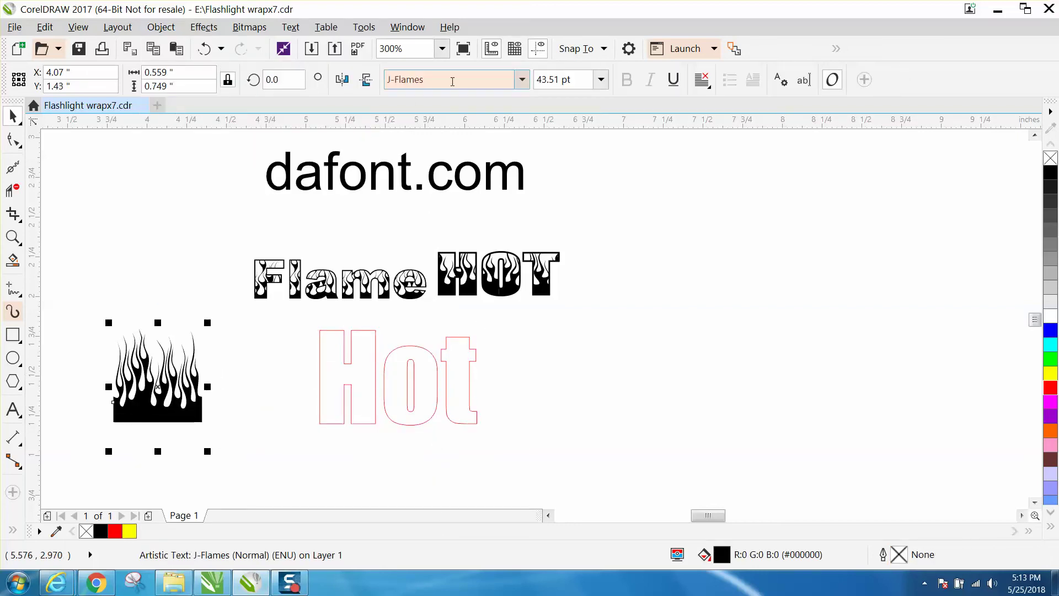
Convert the flame lettering to curves and shift it up and left
{"action": "left_click", "coordinate": [161, 27]}
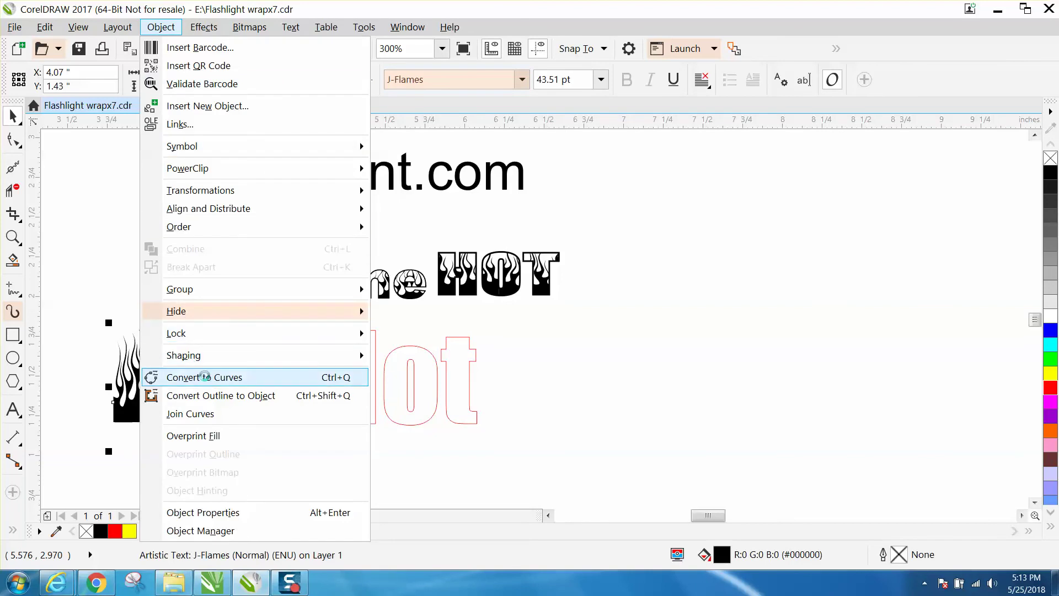
{"action": "left_click", "coordinate": [204, 377]}
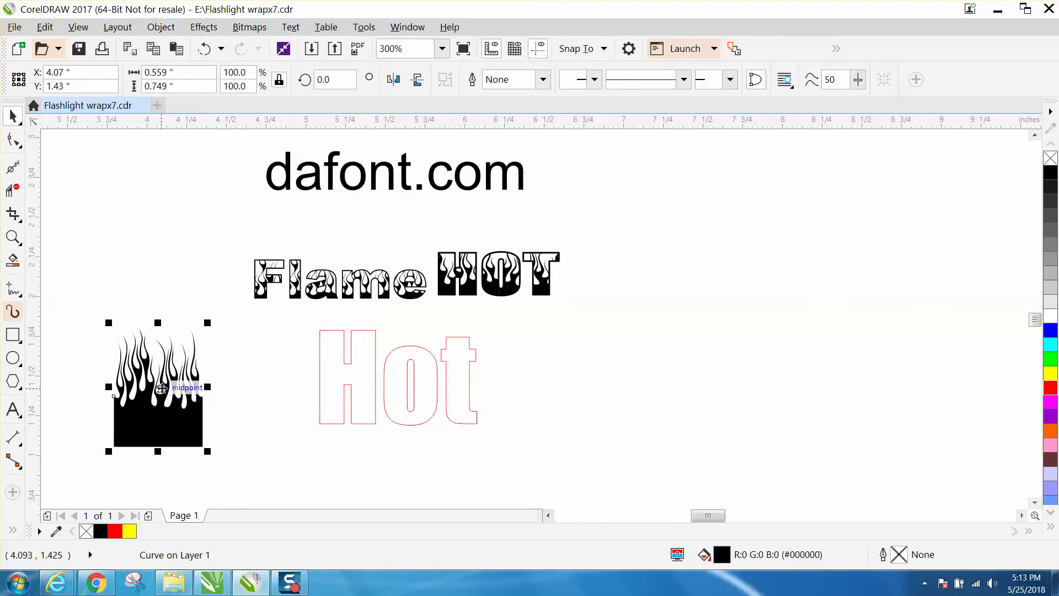
{"action": "left_click_drag", "start_coordinate": [162, 388], "coordinate": [129, 377]}
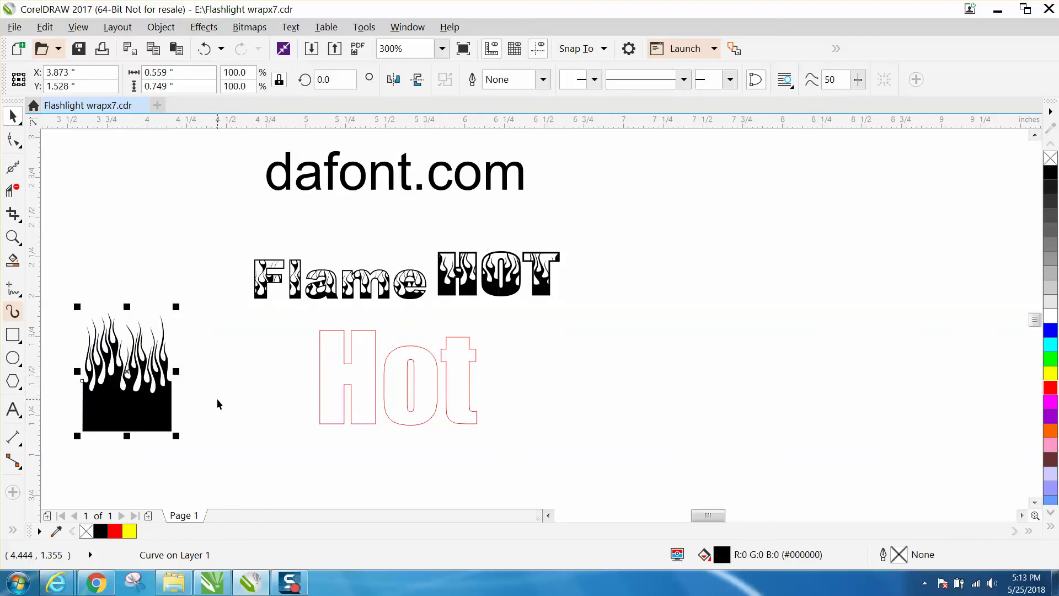
Add a mirrored copy of the flames beside the original and group both pieces
{"action": "left_click_drag", "start_coordinate": [77, 371], "coordinate": [259, 373]}
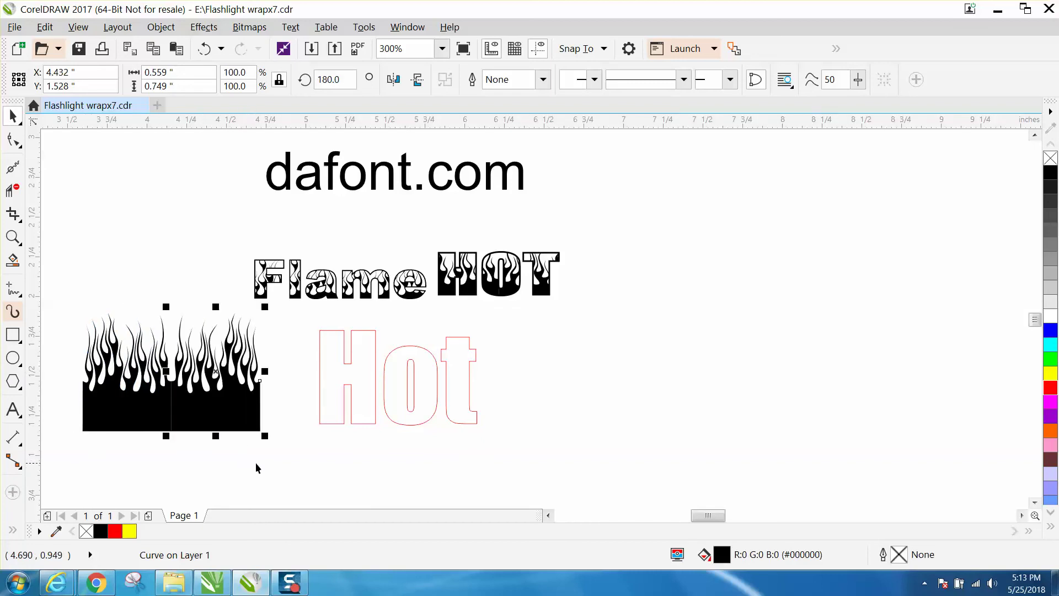
{"action": "left_click", "coordinate": [189, 440]}
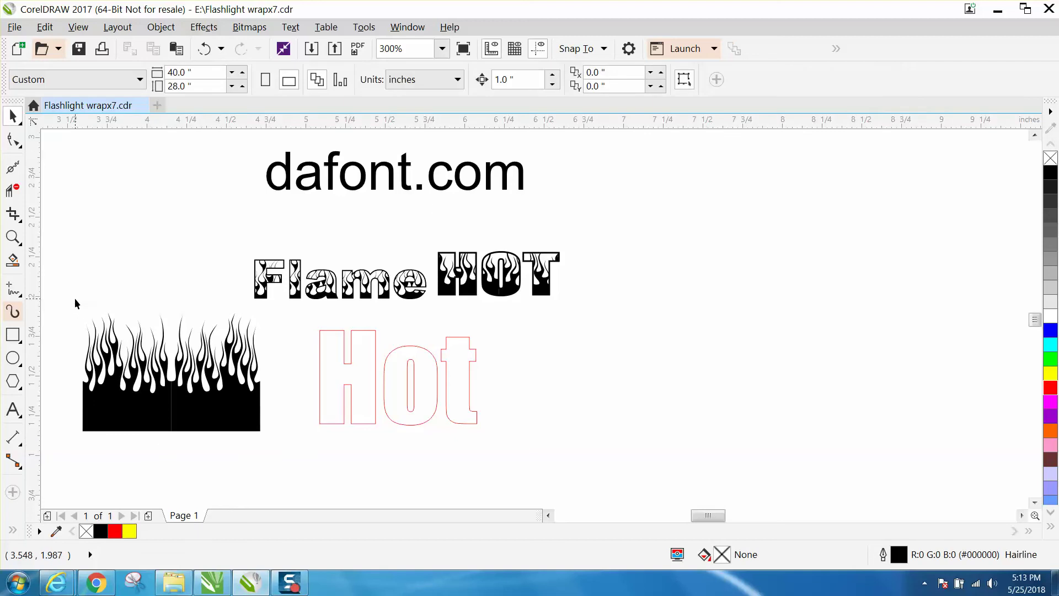
{"action": "left_click_drag", "start_coordinate": [61, 293], "coordinate": [294, 455]}
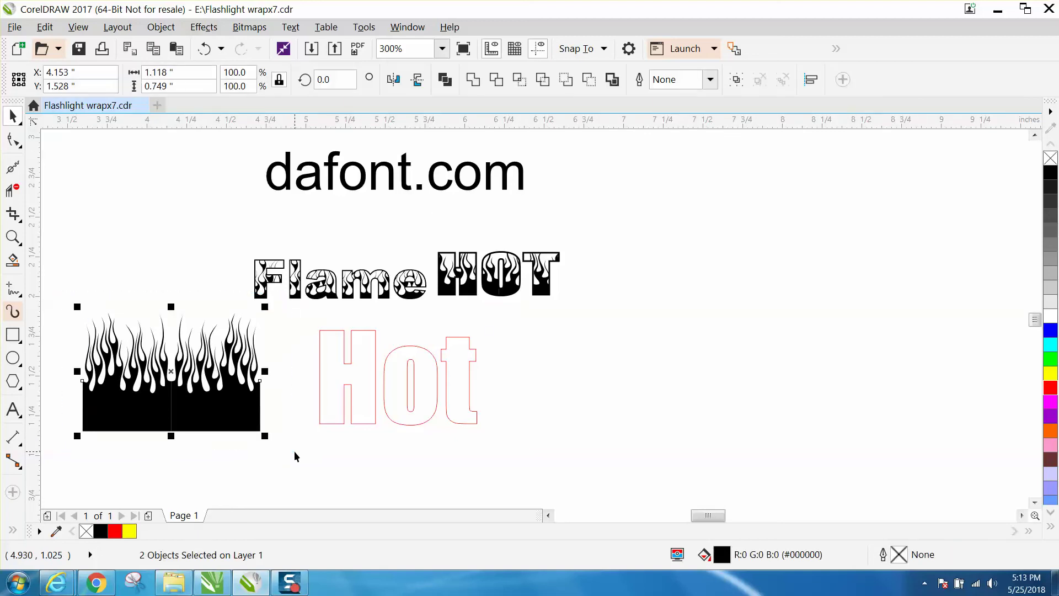
{"action": "key", "text": "ctrl+g"}
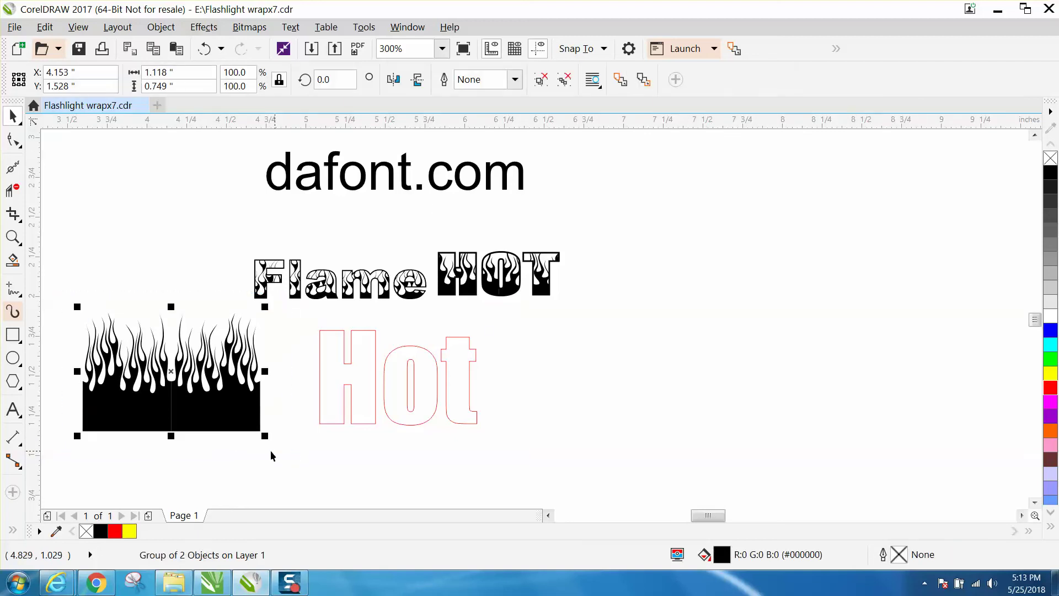
Shorten the flame group to 86.6% height with no fill and a red hairline outline
{"action": "left_click_drag", "start_coordinate": [171, 436], "coordinate": [171, 419]}
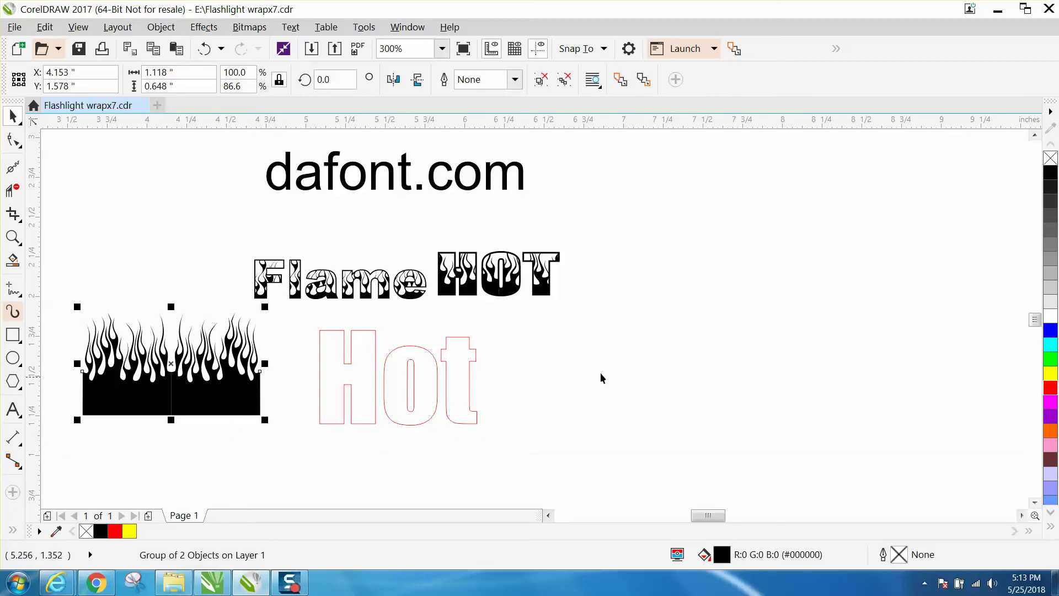
{"action": "left_click", "coordinate": [1051, 158]}
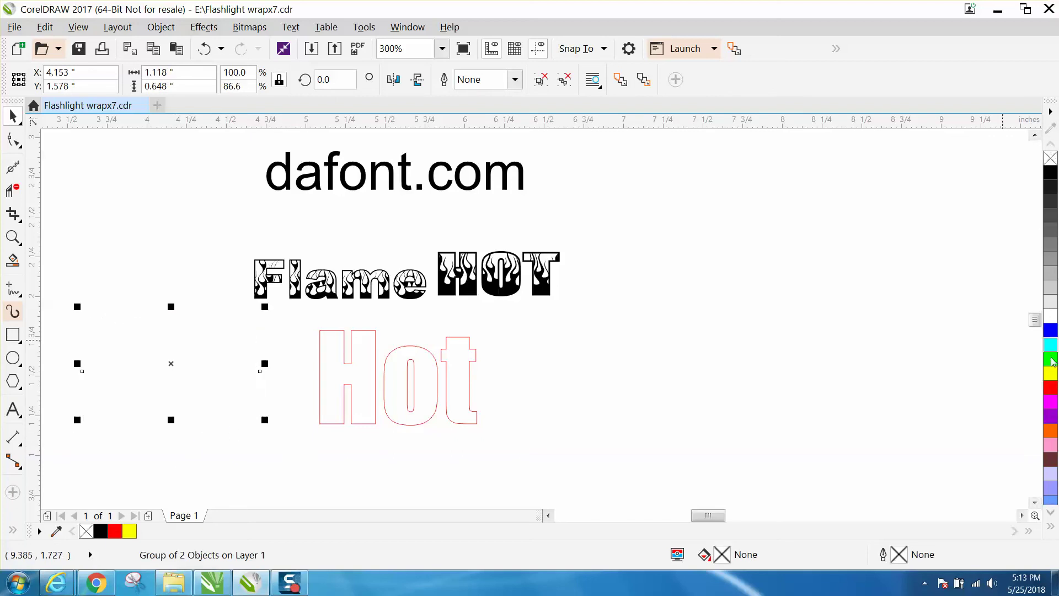
{"action": "right_click", "coordinate": [1051, 388]}
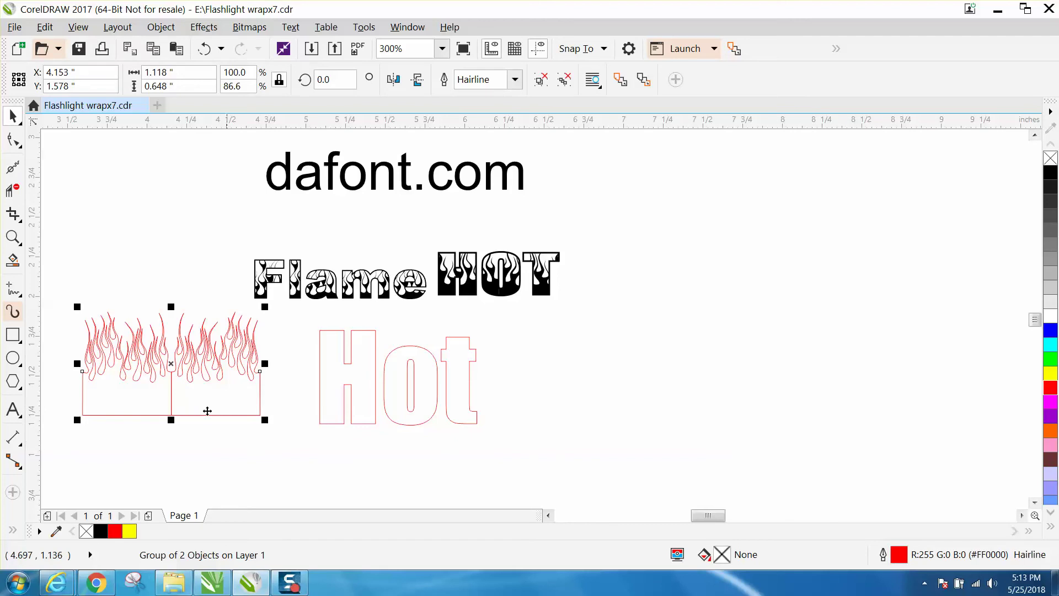
{"action": "left_click", "coordinate": [13, 237]}
{"action": "left_click_drag", "start_coordinate": [62, 308], "coordinate": [314, 426]}
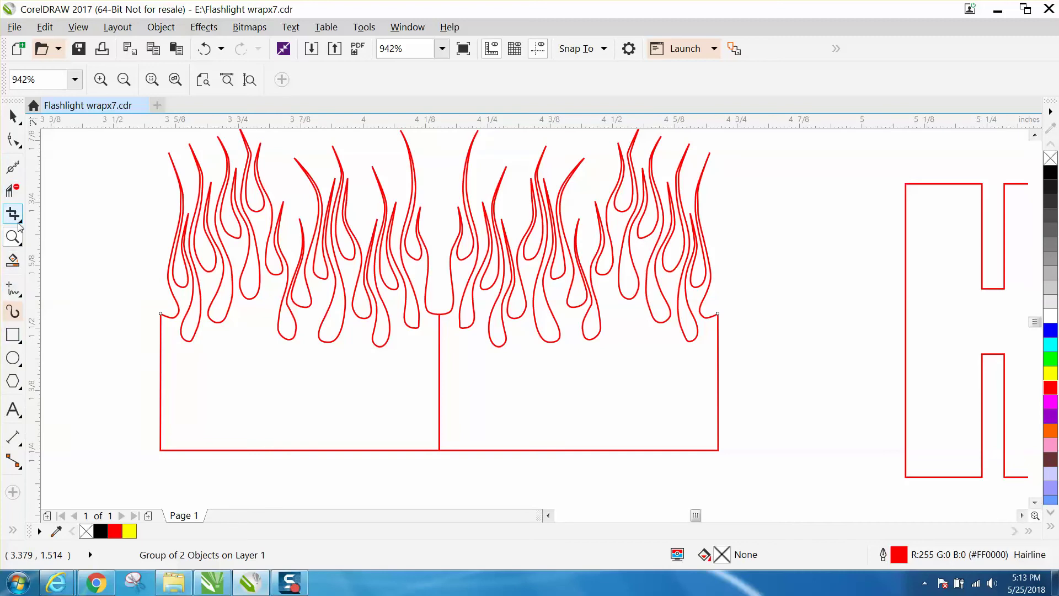
{"action": "left_click", "coordinate": [23, 300]}
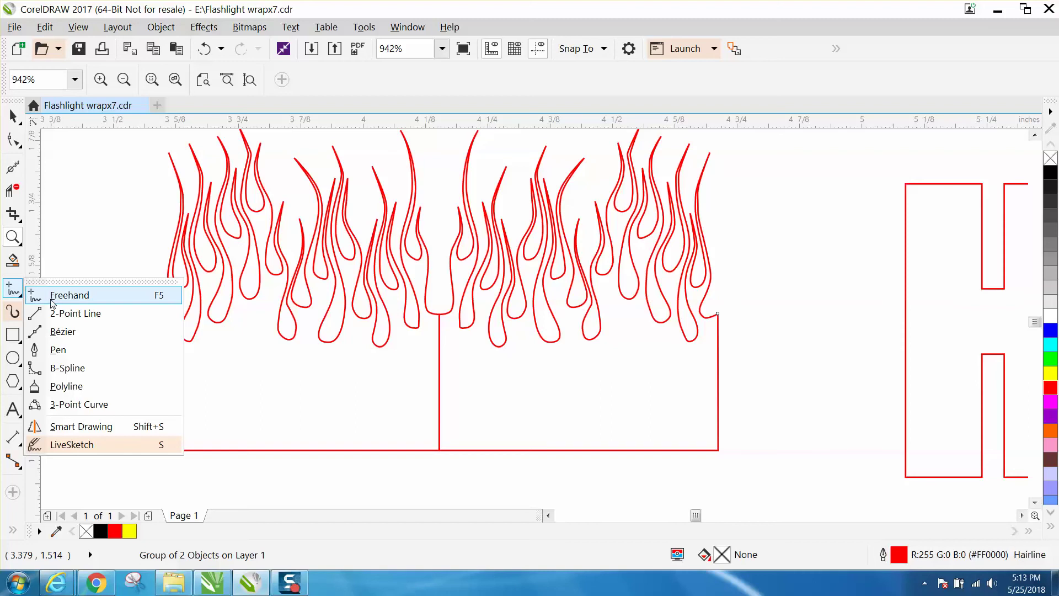
Draw a horizontal baseline across the flame bases and delete the stray vertical line
{"action": "left_click", "coordinate": [64, 314]}
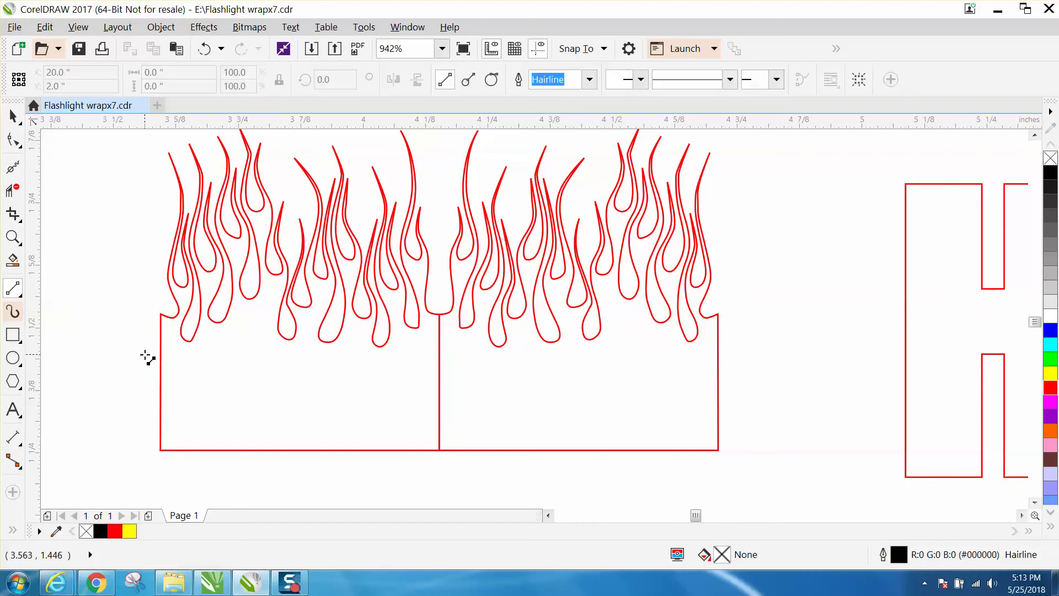
{"action": "left_click_drag", "start_coordinate": [140, 357], "coordinate": [731, 377]}
{"action": "key", "text": "space"}
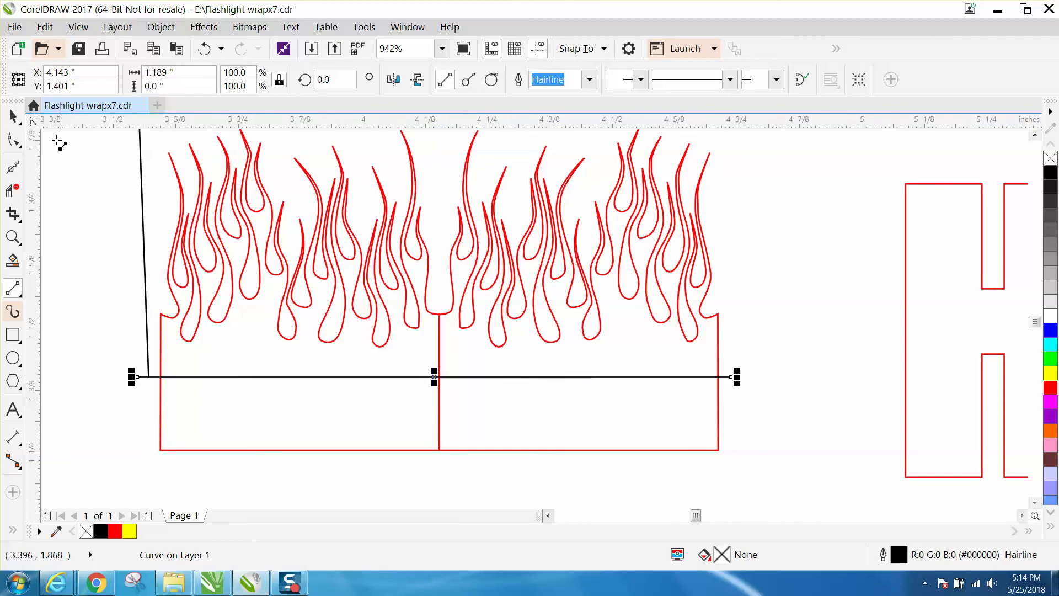
{"action": "left_click", "coordinate": [142, 215]}
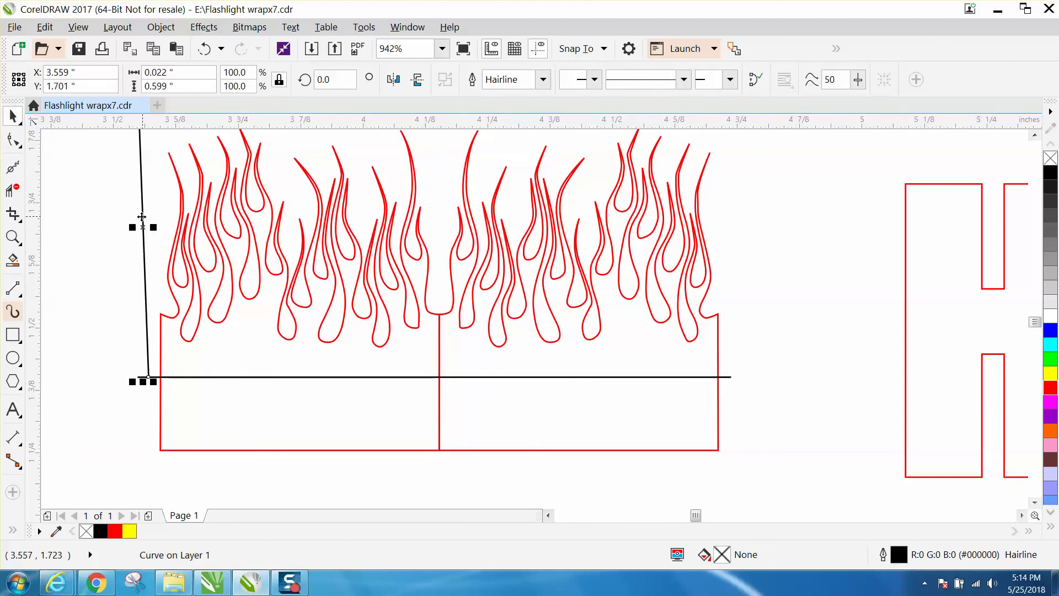
{"action": "key", "text": "Delete"}
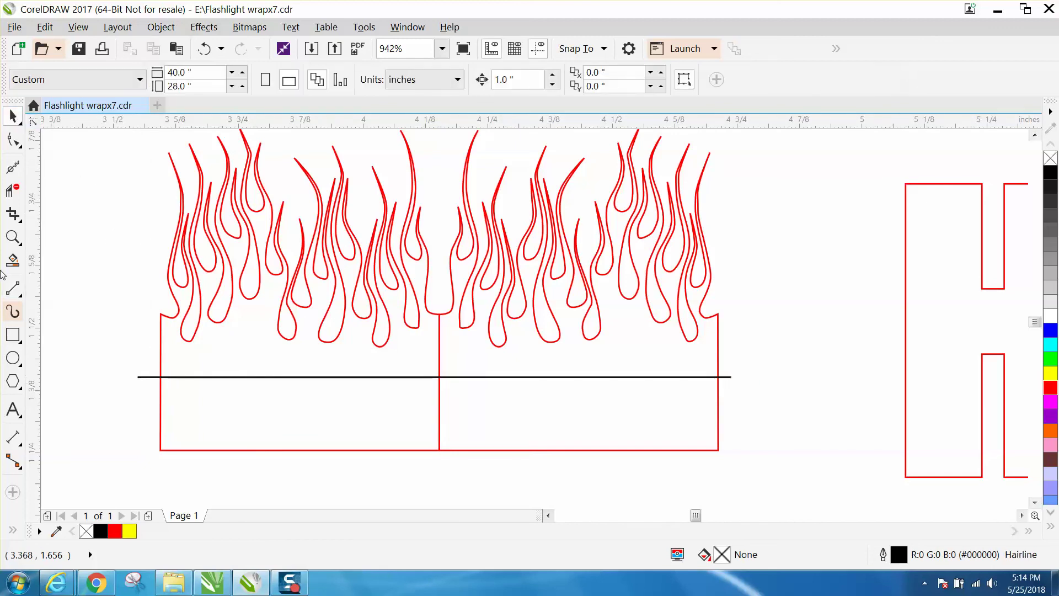
Trim the rectangle edges below the baseline and its short left end with Virtual Segment Delete
{"action": "left_click", "coordinate": [21, 190]}
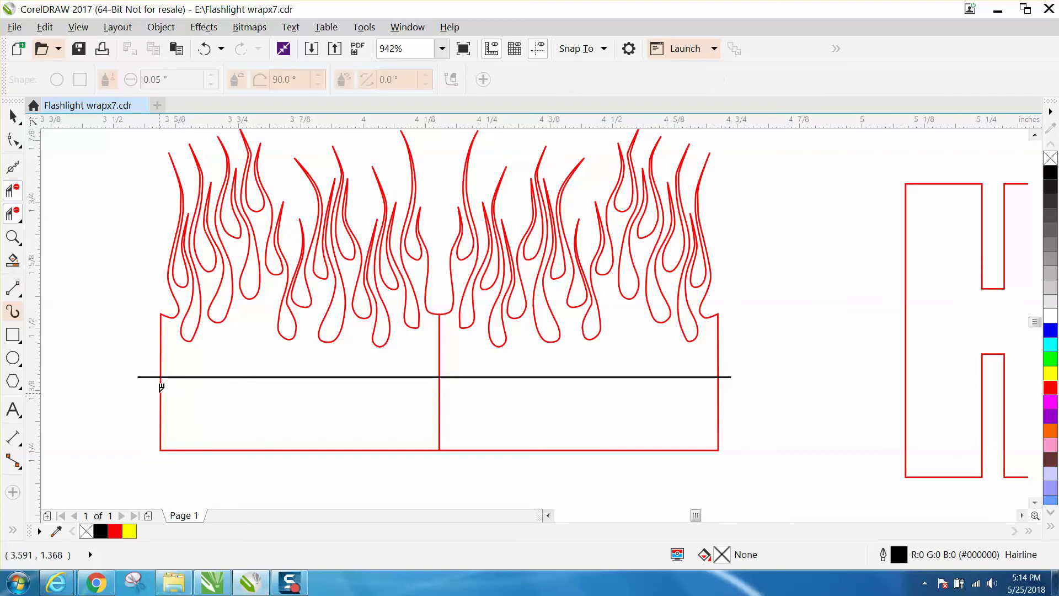
{"action": "left_click", "coordinate": [160, 390]}
{"action": "left_click", "coordinate": [440, 387]}
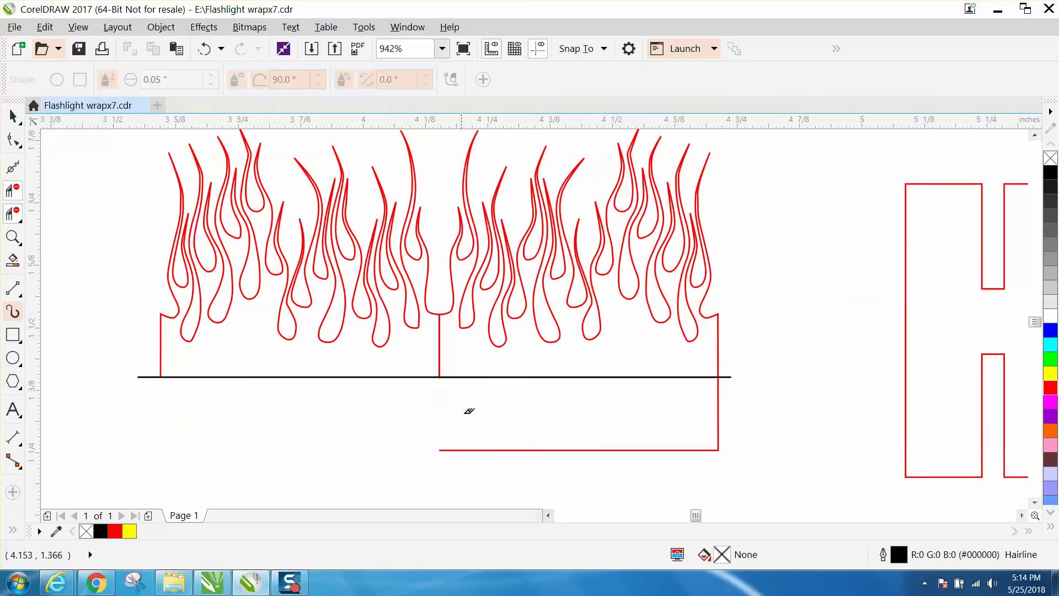
{"action": "left_click", "coordinate": [562, 447]}
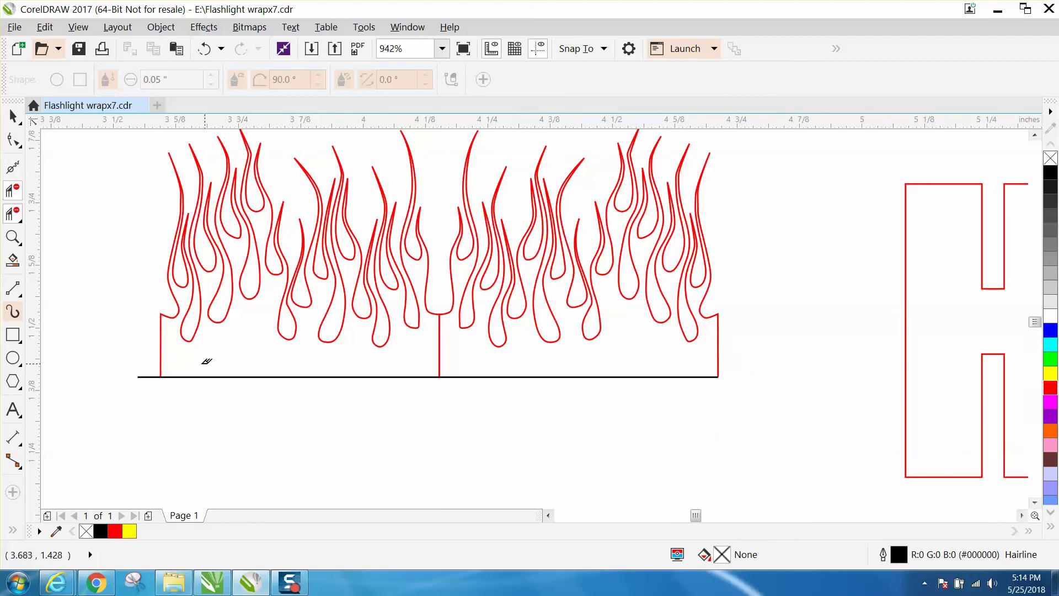
{"action": "left_click", "coordinate": [152, 376]}
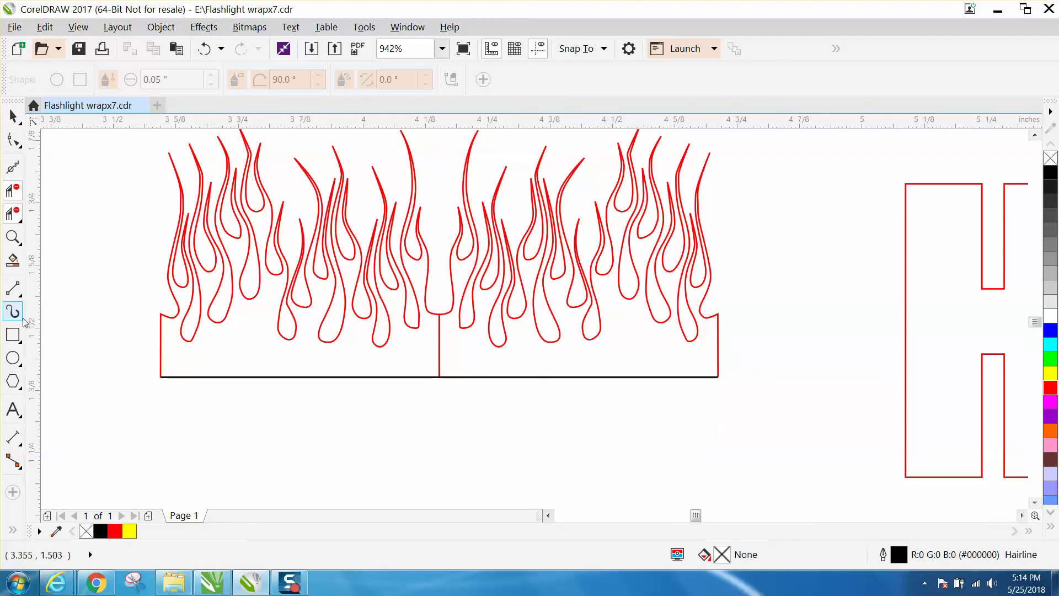
Fill the left and right flame areas with black using Smart Fill
{"action": "left_click", "coordinate": [14, 262]}
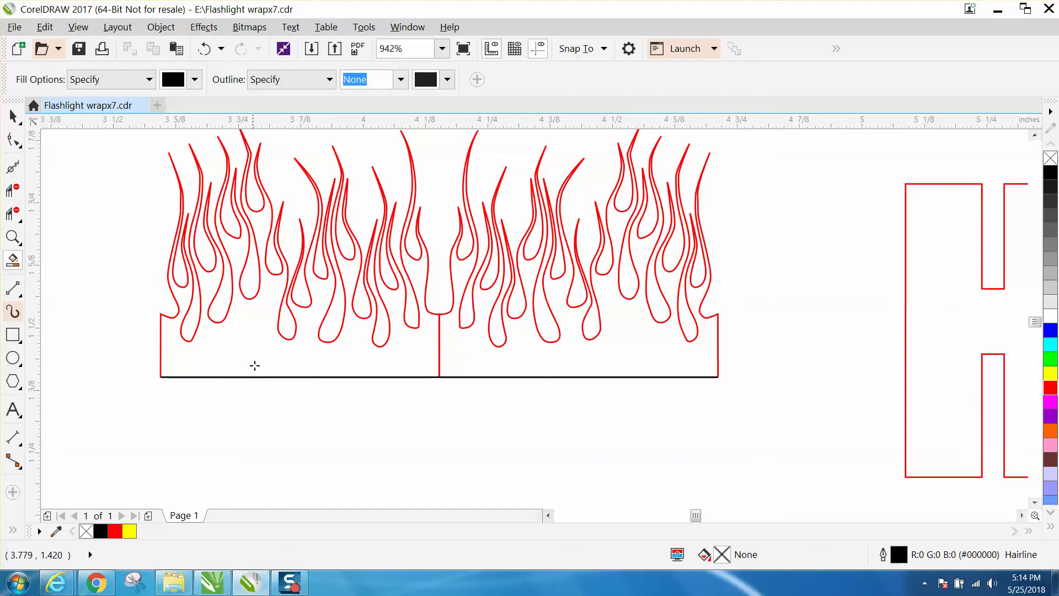
{"action": "left_click", "coordinate": [257, 361]}
{"action": "left_click", "coordinate": [480, 361]}
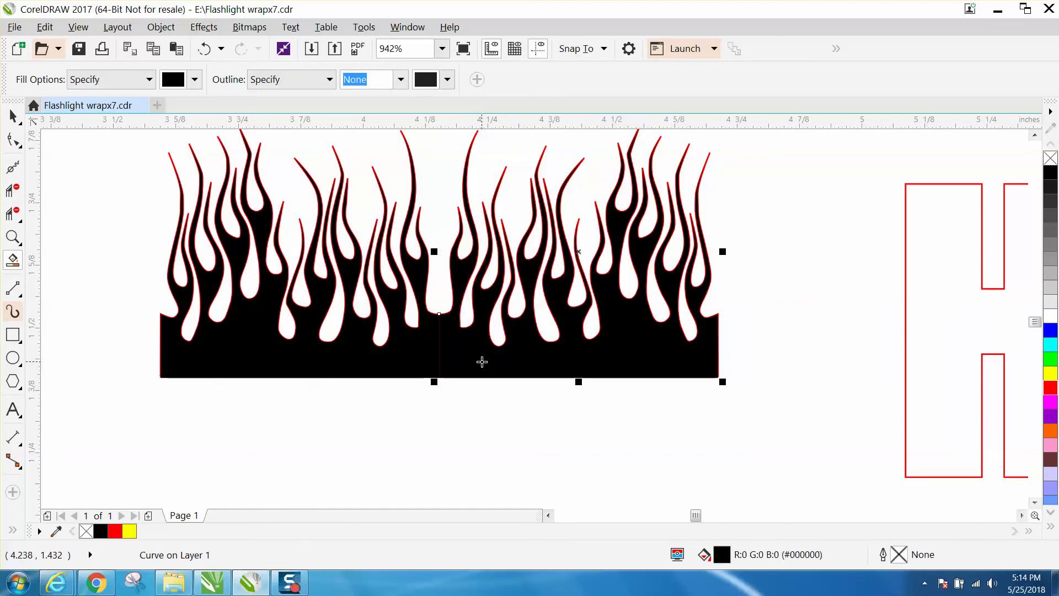
{"action": "scroll", "coordinate": [482, 333], "scroll_direction": "down", "scroll_amount": 2}
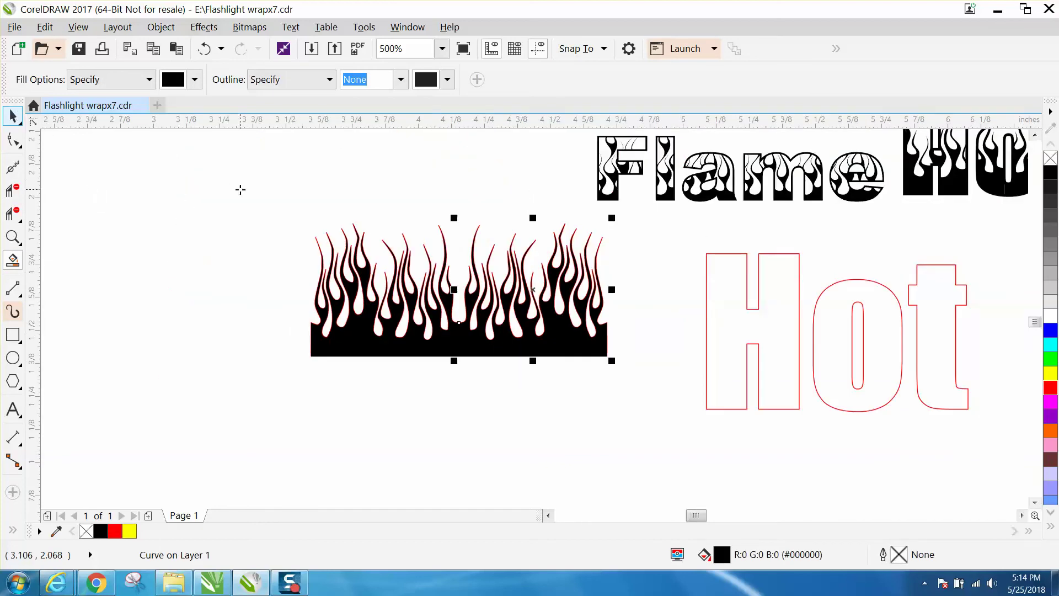
Remove the red outlines from all four flame shapes and group them
{"action": "left_click", "coordinate": [20, 122]}
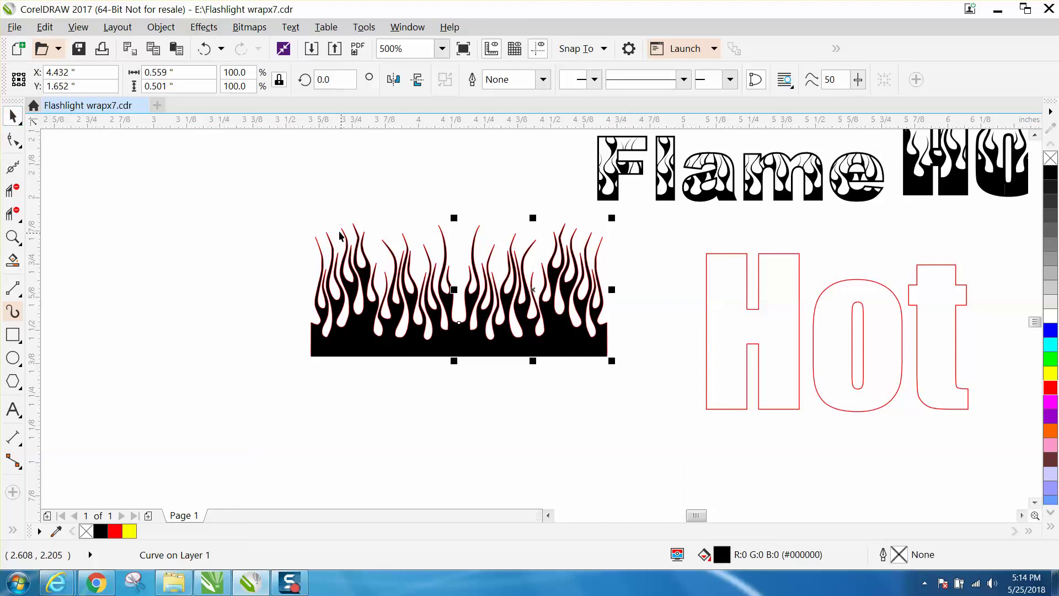
{"action": "left_click_drag", "start_coordinate": [261, 189], "coordinate": [664, 390]}
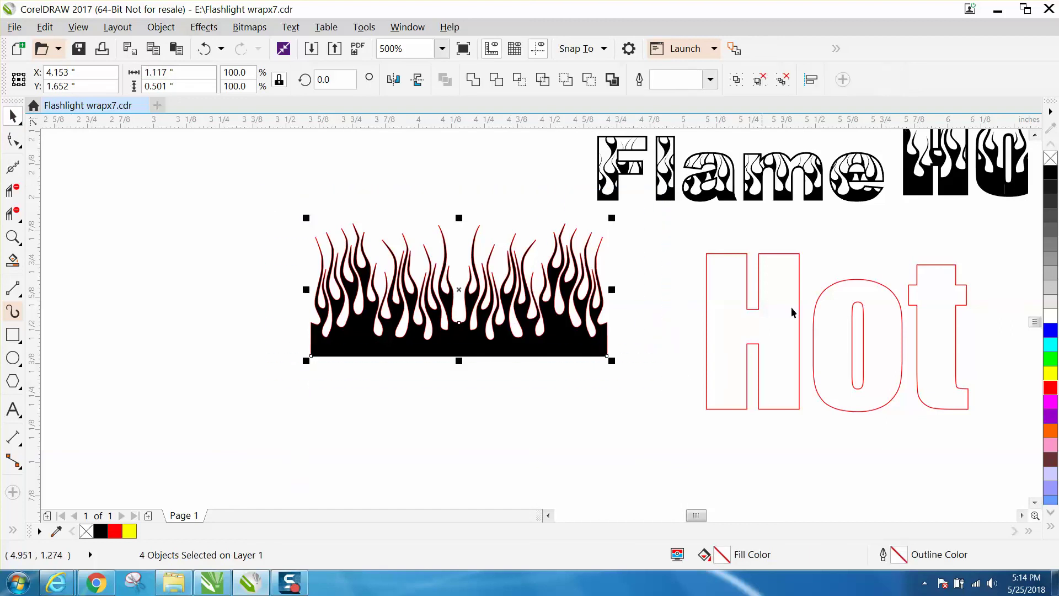
{"action": "right_click", "coordinate": [1051, 159]}
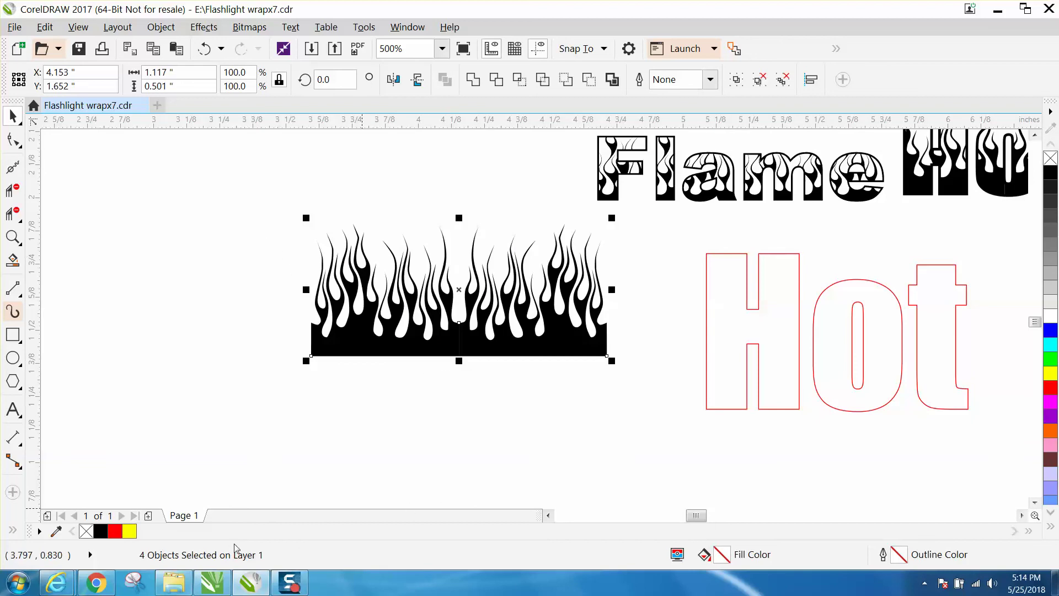
{"action": "left_click", "coordinate": [160, 28]}
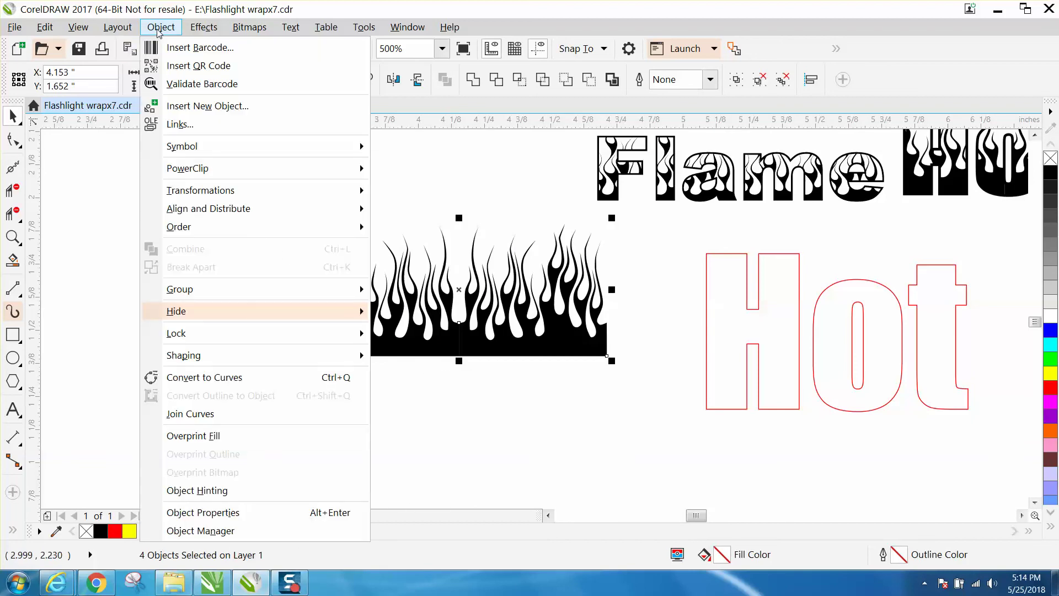
{"action": "mouse_move", "coordinate": [198, 289]}
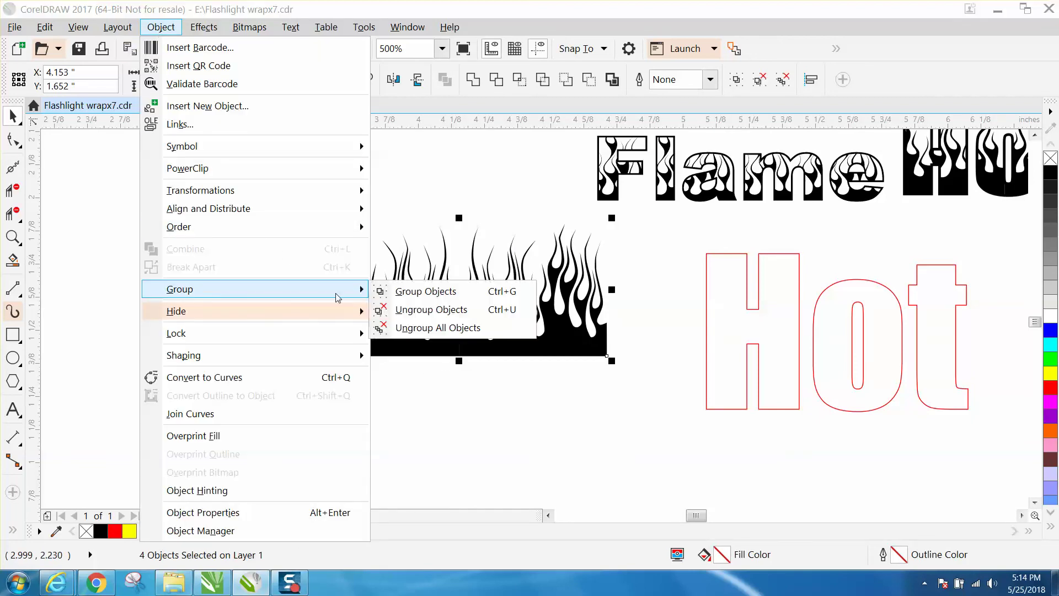
{"action": "left_click", "coordinate": [449, 292]}
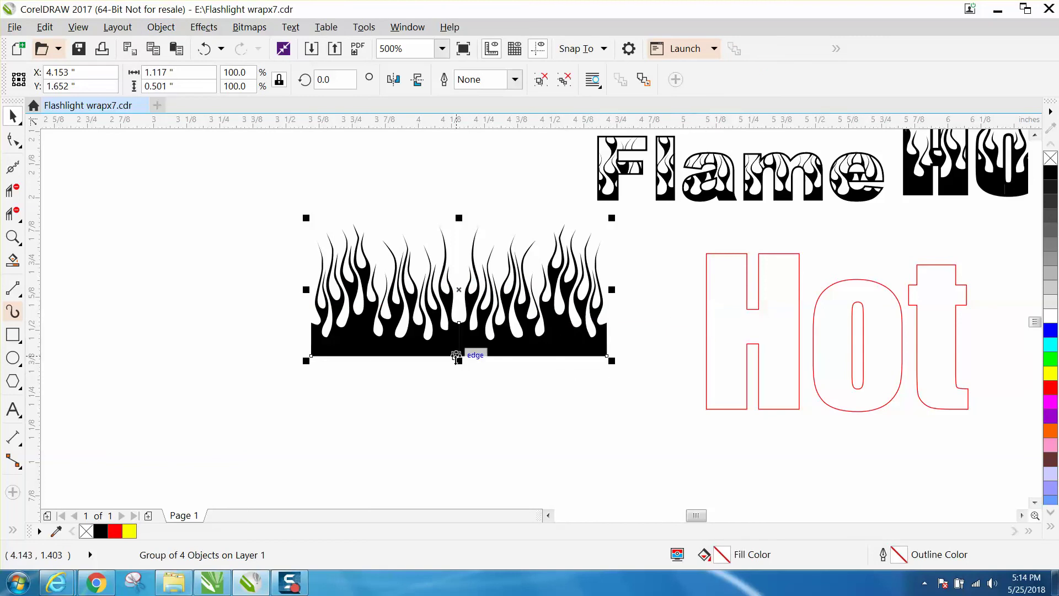
Stretch the flame group taller and PowerClip it inside the red-outlined 'Hot' lettering
{"action": "left_click_drag", "start_coordinate": [458, 358], "coordinate": [460, 401]}
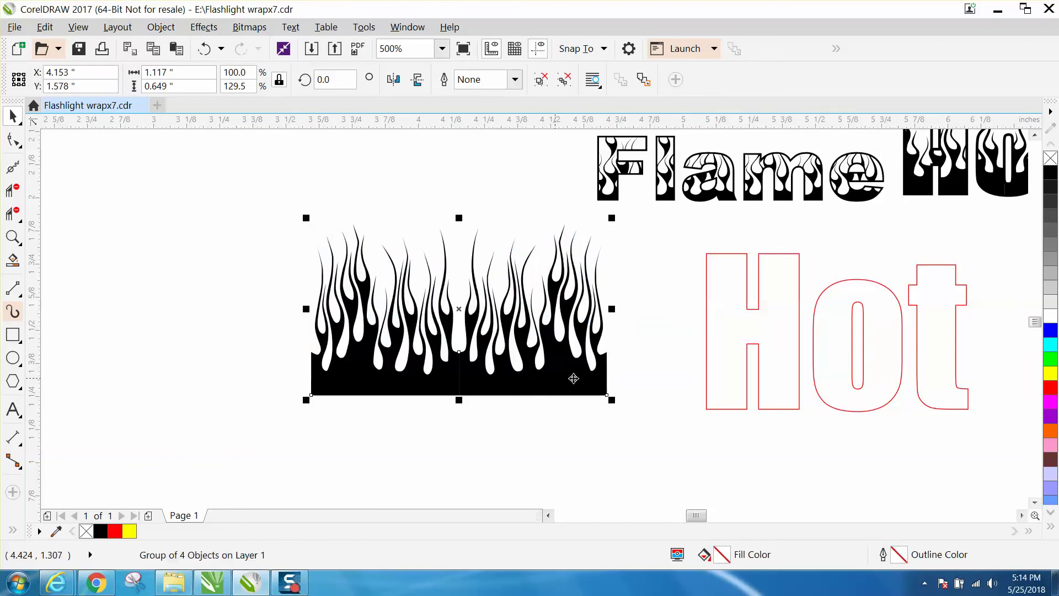
{"action": "left_click", "coordinate": [174, 33]}
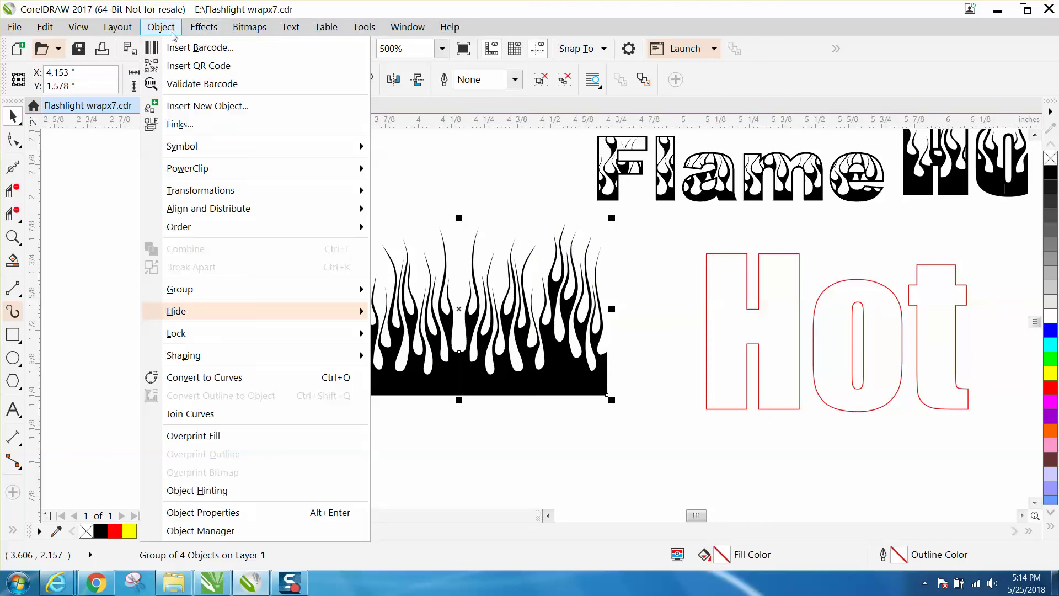
{"action": "mouse_move", "coordinate": [202, 171]}
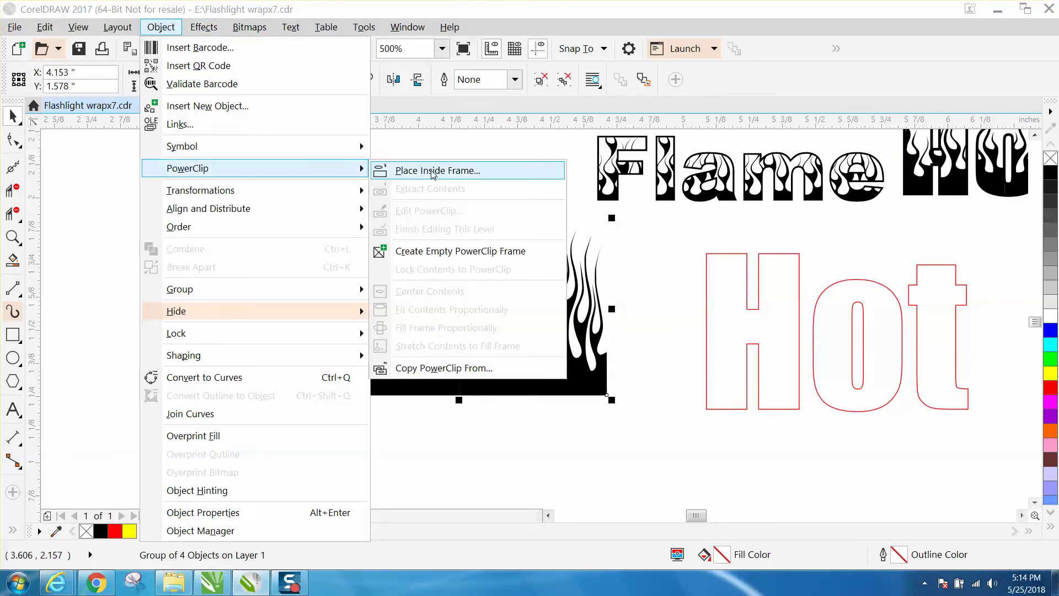
{"action": "left_click", "coordinate": [432, 170]}
{"action": "left_click", "coordinate": [707, 287]}
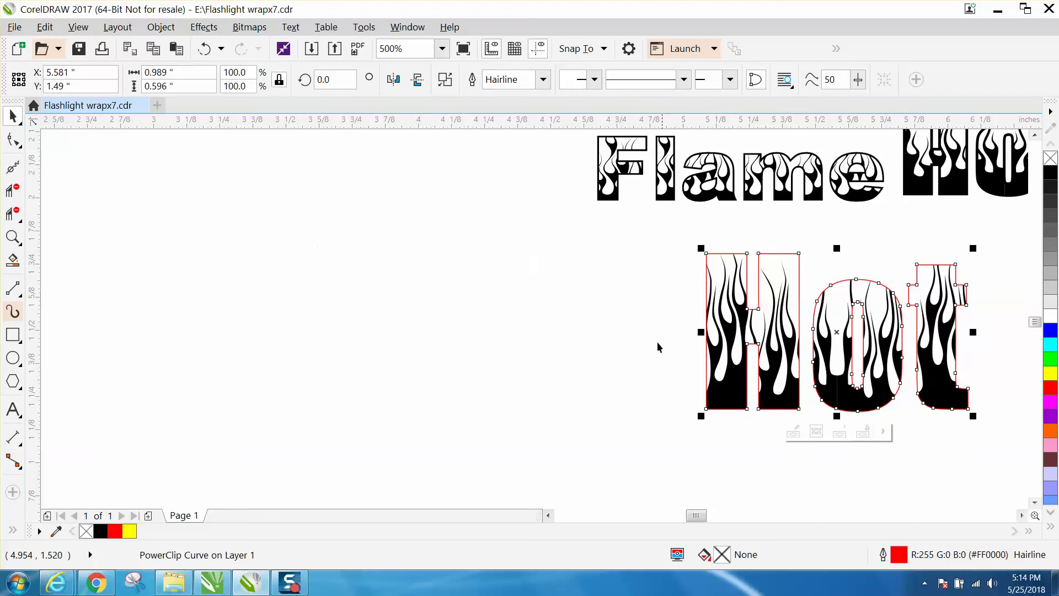
{"action": "left_click", "coordinate": [14, 235]}
{"action": "left_click", "coordinate": [62, 244]}
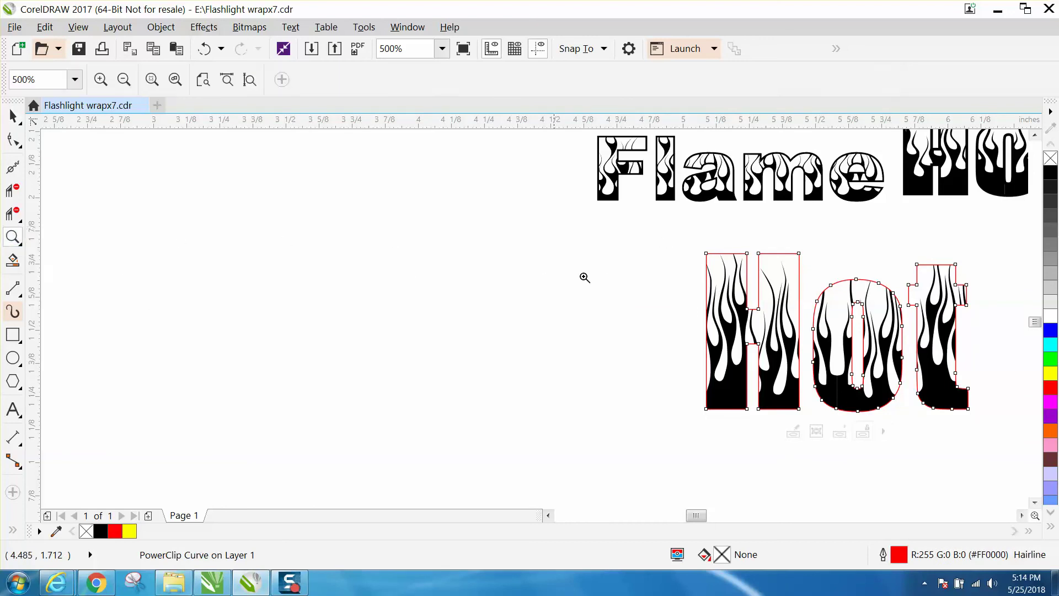
{"action": "left_click_drag", "start_coordinate": [676, 236], "coordinate": [993, 461]}
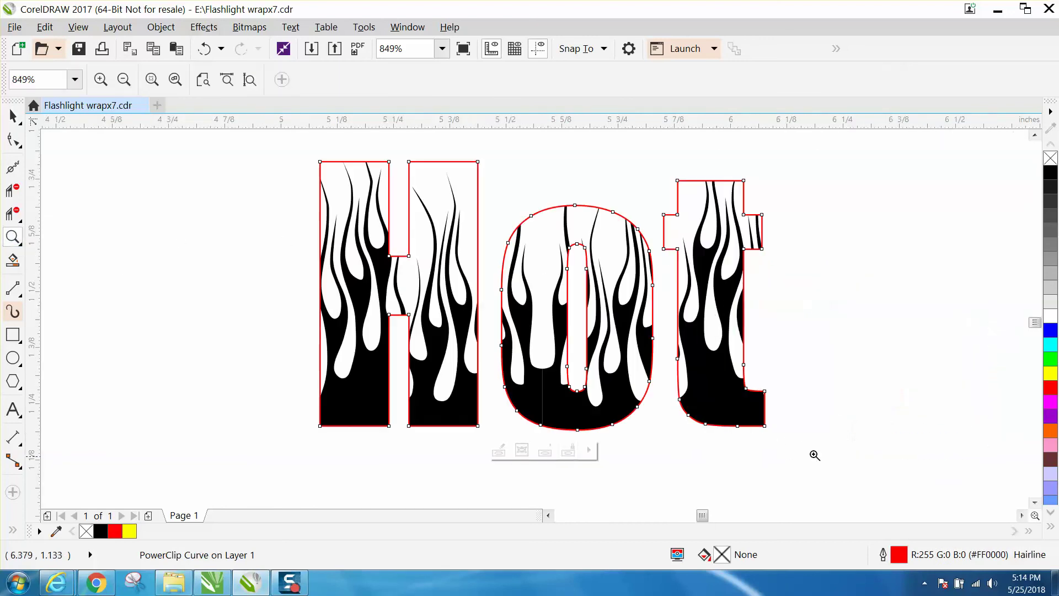
Change the flame-filled Hot's outline to black at 0.014 in width
{"action": "left_click", "coordinate": [14, 117]}
{"action": "double_click", "coordinate": [14, 117]}
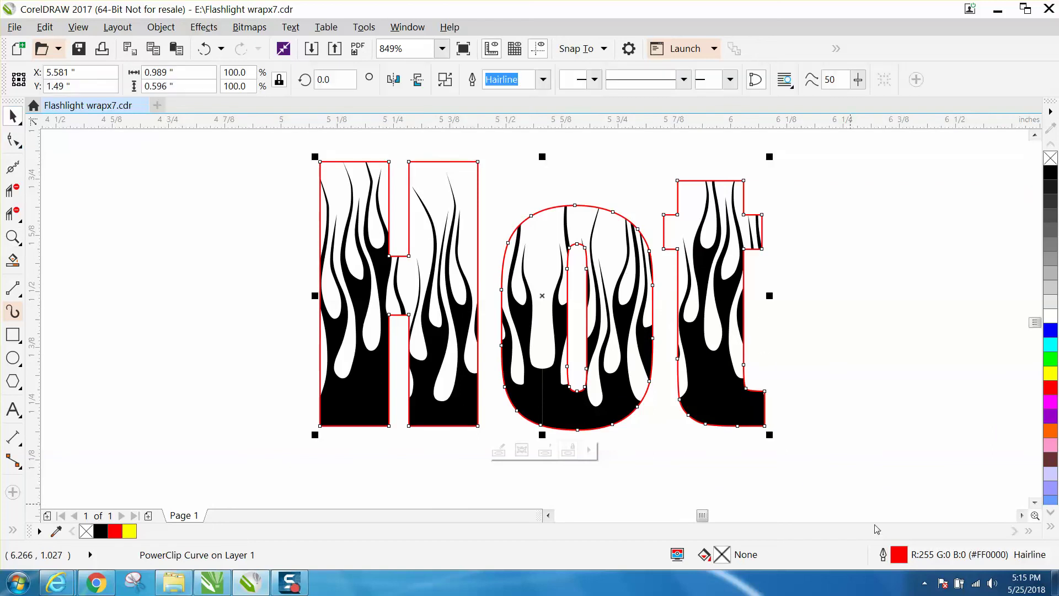
{"action": "double_click", "coordinate": [901, 556]}
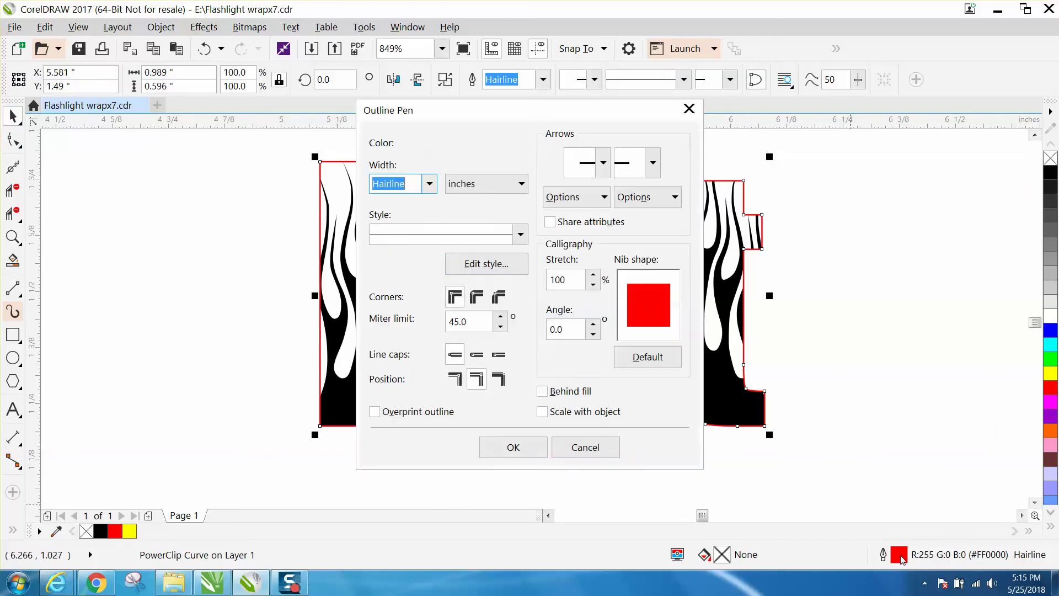
{"action": "left_click", "coordinate": [430, 185]}
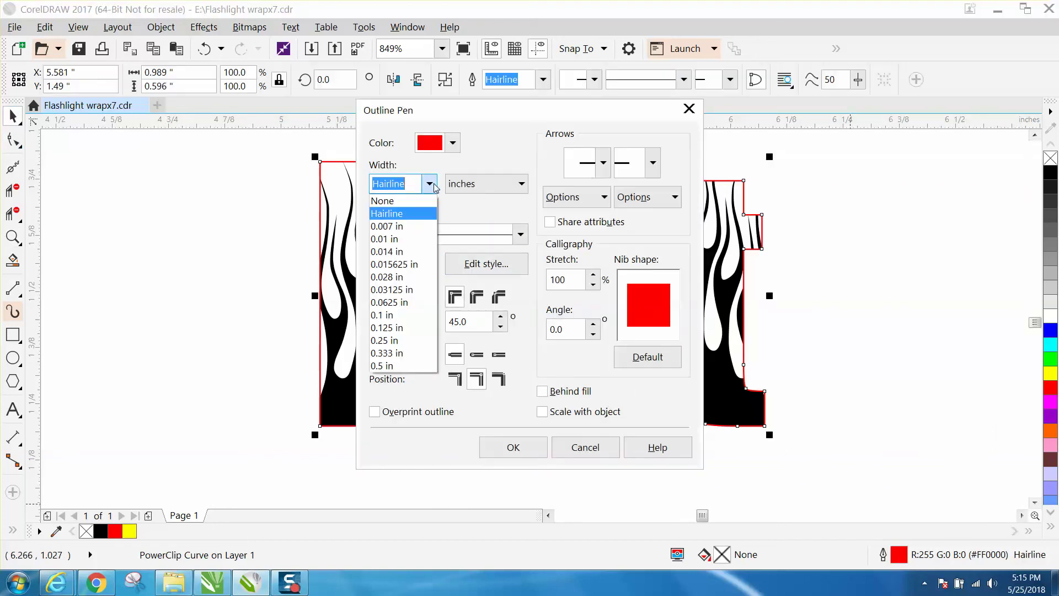
{"action": "left_click", "coordinate": [400, 251]}
{"action": "left_click", "coordinate": [445, 146]}
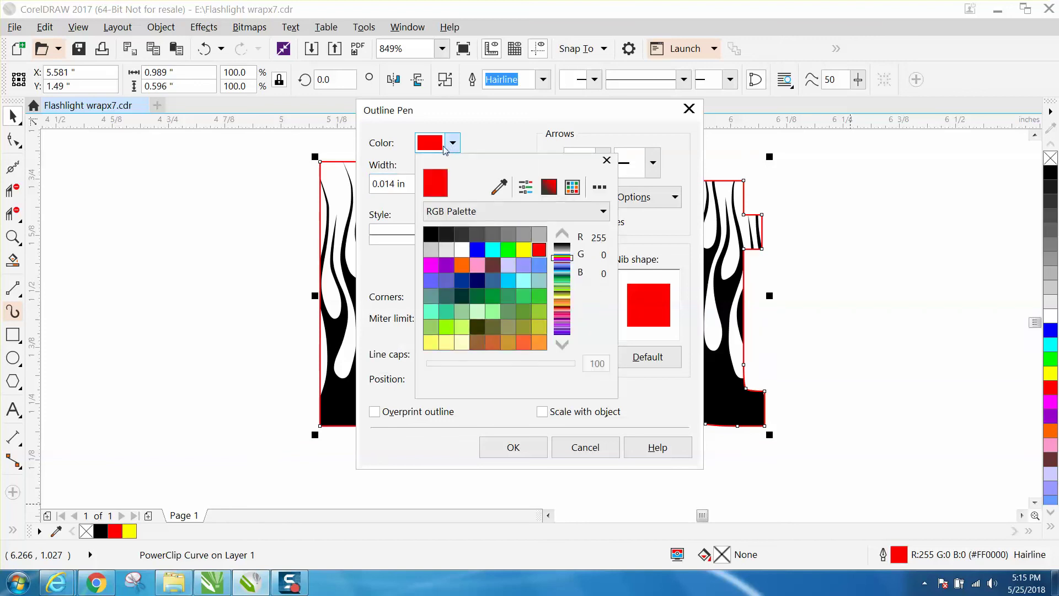
{"action": "left_click", "coordinate": [431, 236]}
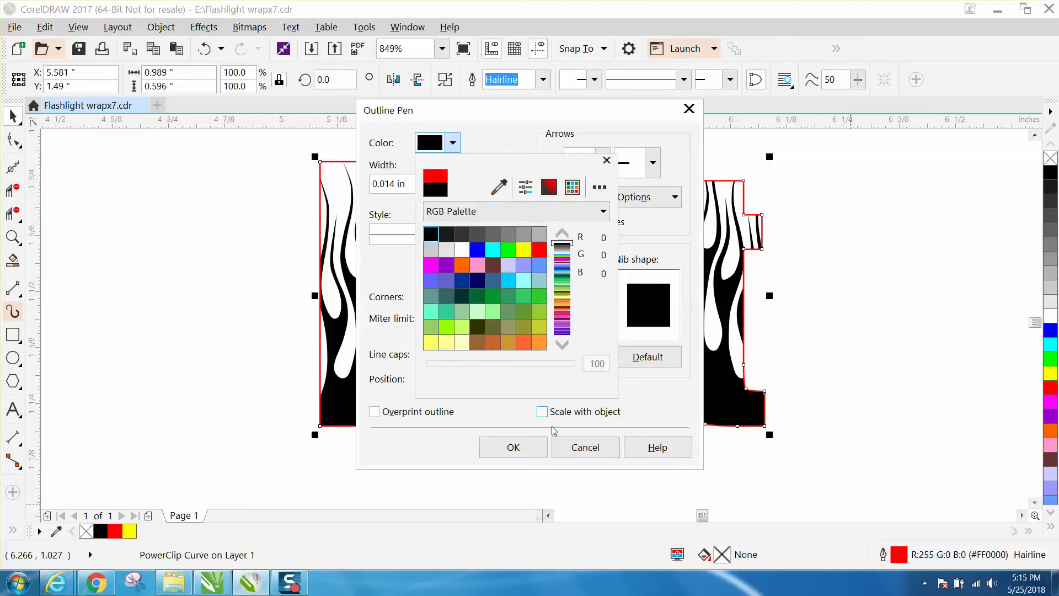
{"action": "left_click", "coordinate": [529, 452]}
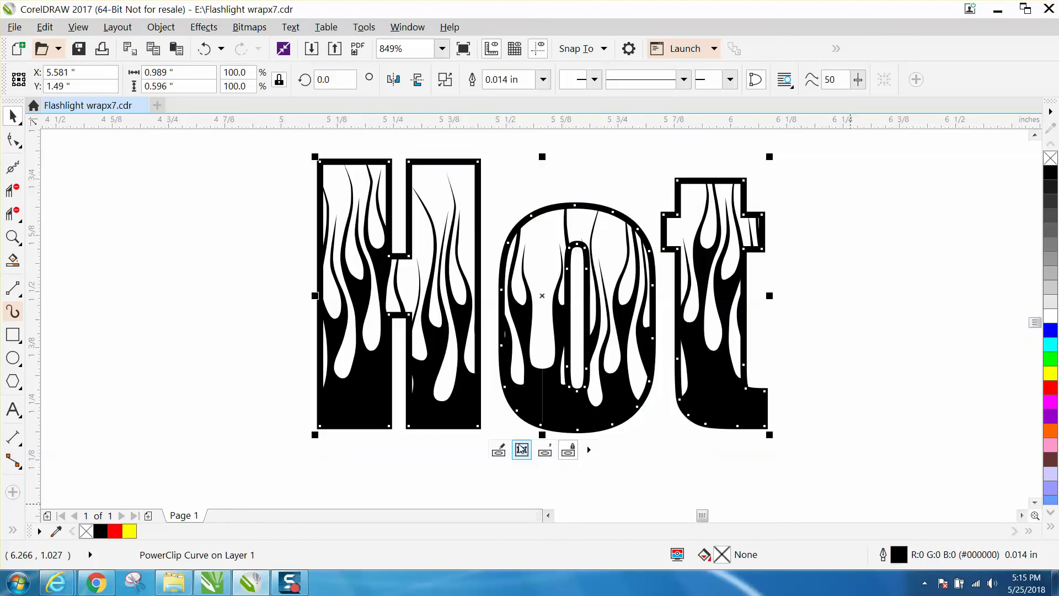
{"action": "left_click", "coordinate": [17, 121]}
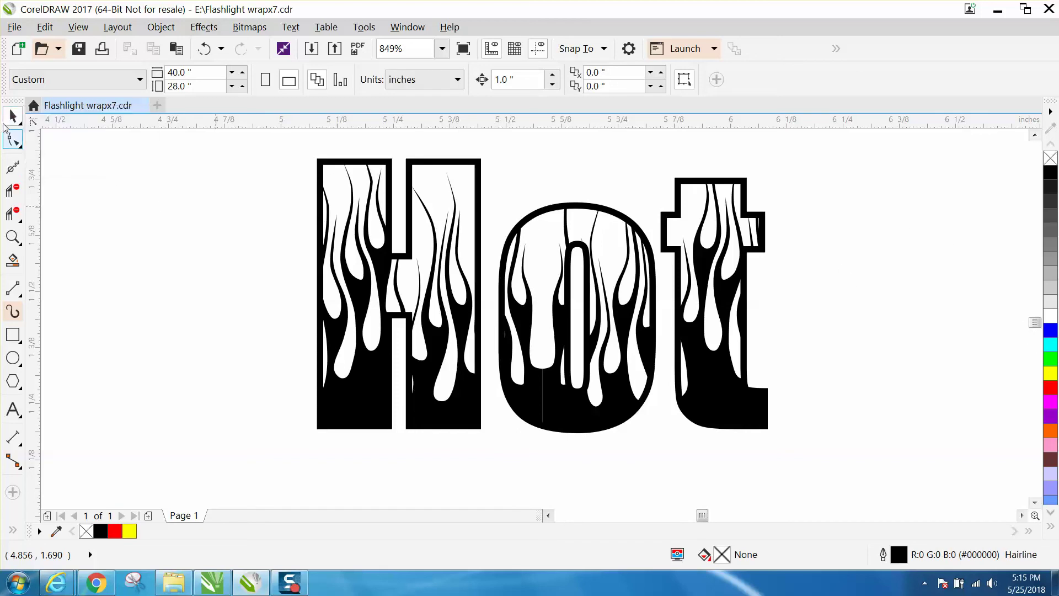
{"action": "scroll", "coordinate": [202, 190], "scroll_direction": "down", "scroll_amount": 2}
{"action": "scroll", "coordinate": [204, 190], "scroll_direction": "down", "scroll_amount": 1}
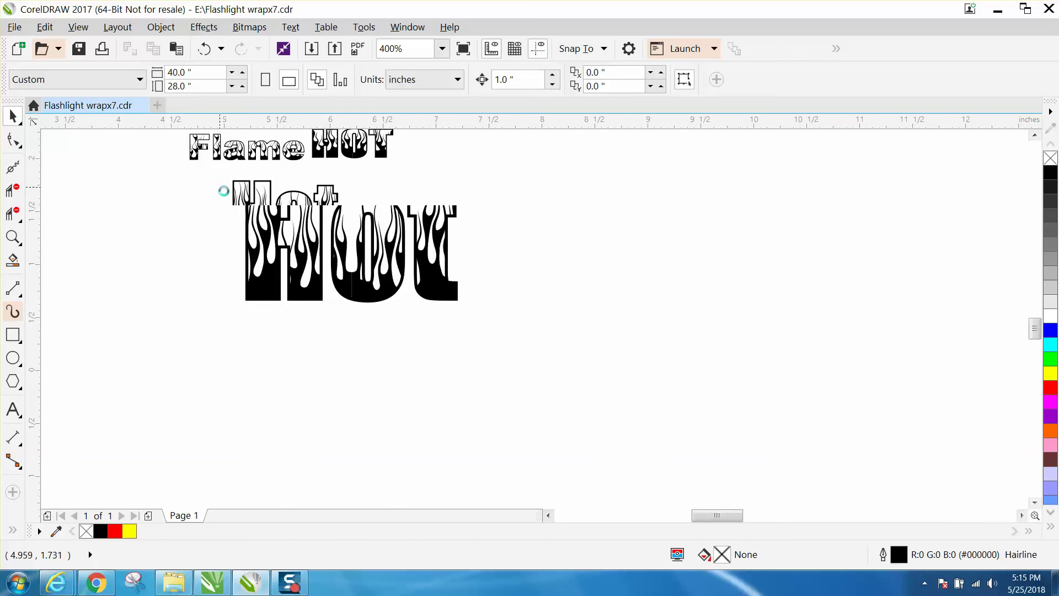
{"action": "left_click_drag", "start_coordinate": [1035, 334], "coordinate": [1034, 322]}
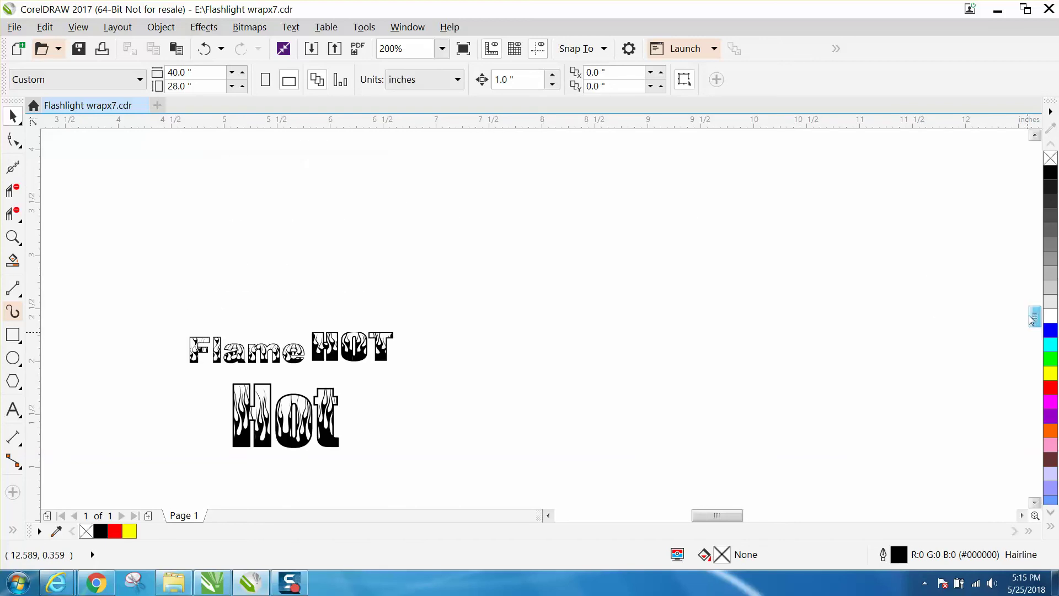
{"action": "left_click", "coordinate": [13, 237]}
{"action": "left_click_drag", "start_coordinate": [176, 330], "coordinate": [469, 458]}
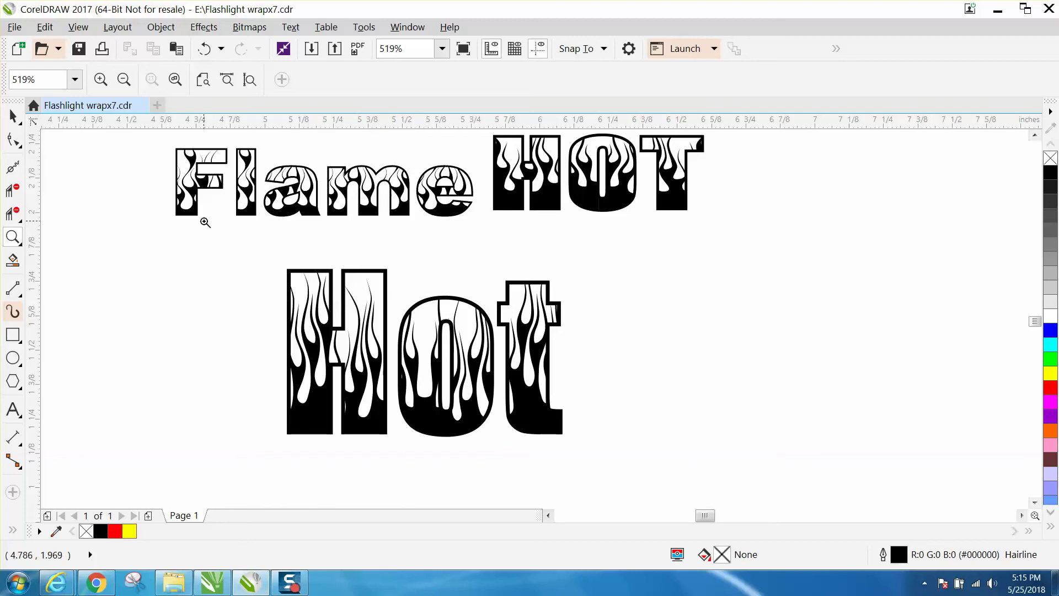
{"action": "right_click", "coordinate": [207, 221]}
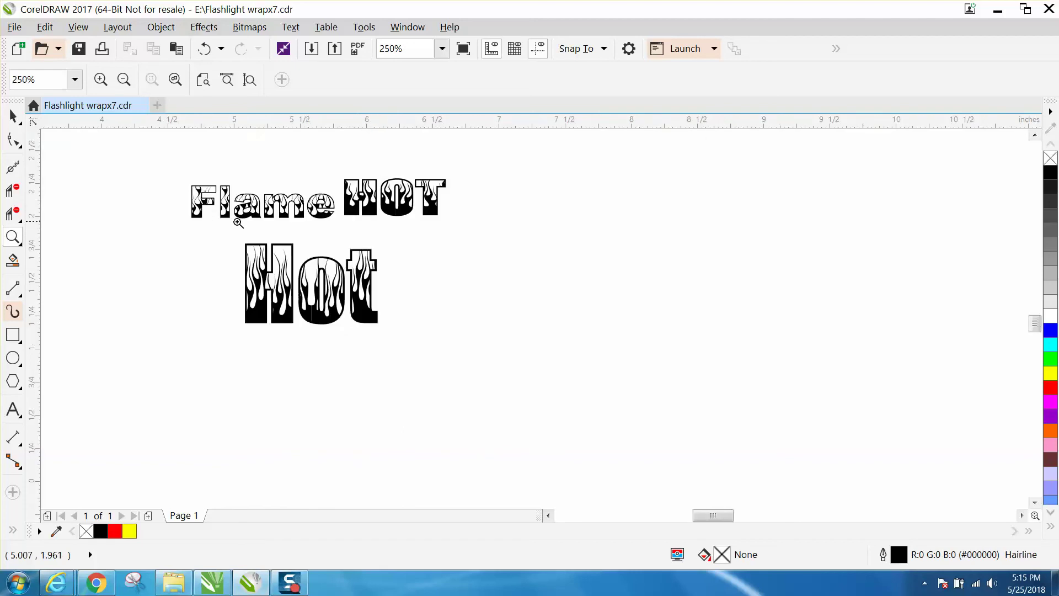
{"action": "left_click_drag", "start_coordinate": [233, 239], "coordinate": [458, 345]}
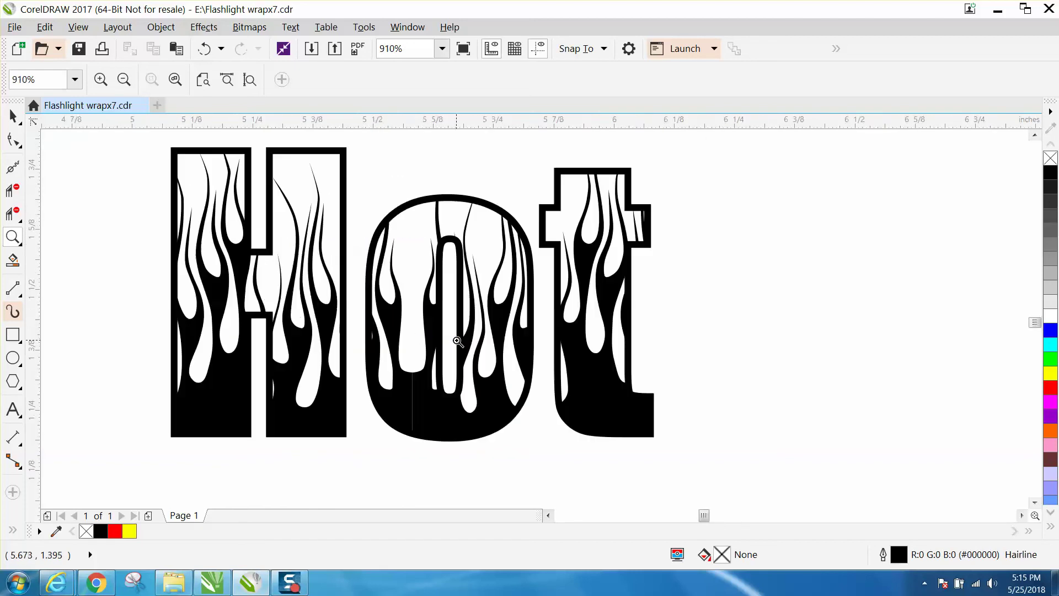